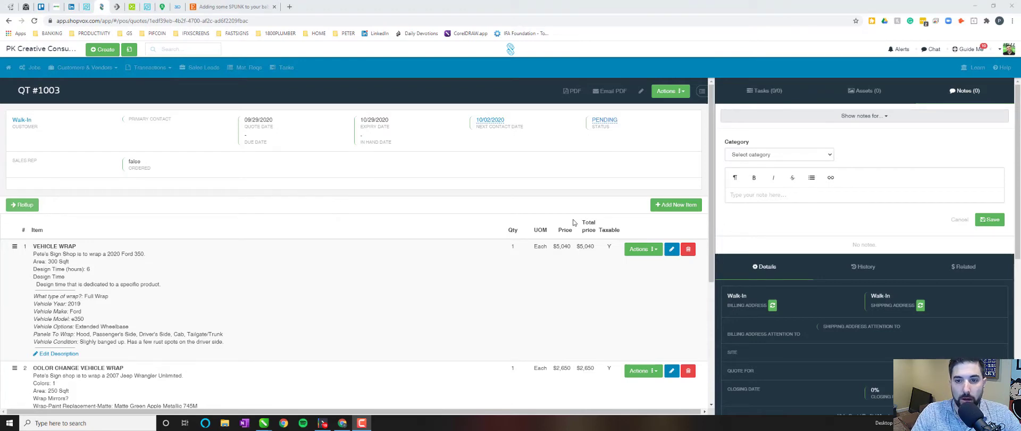
Add a new item to the quote, searching for "channel" and choosing the CHANNEL LETTERS product.
{"action": "left_click", "coordinate": [677, 206]}
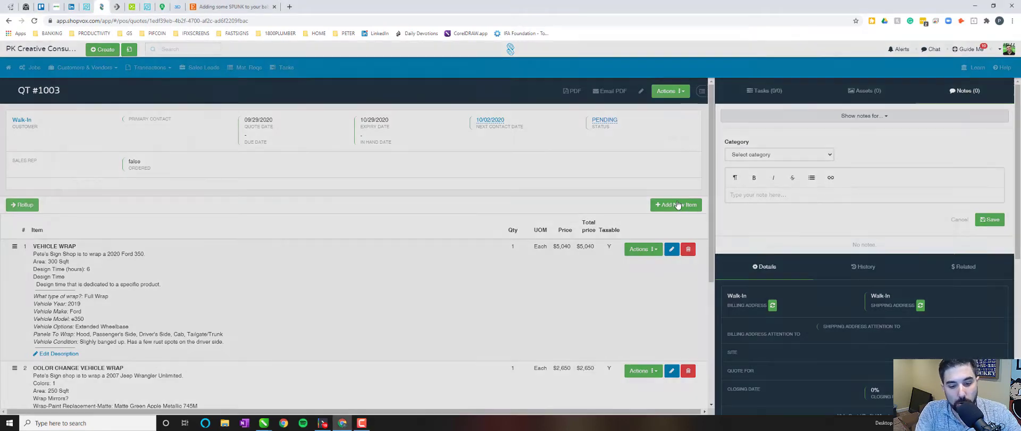
{"action": "type", "text": "chen"}
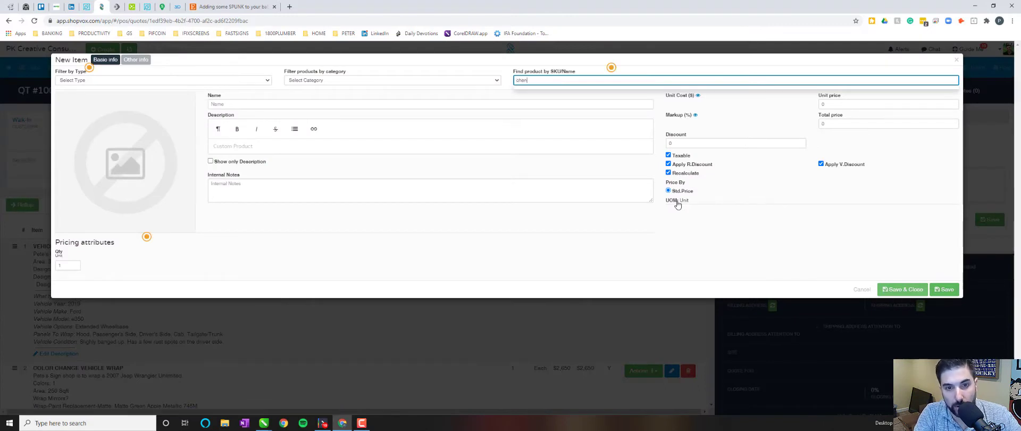
{"action": "type", "text": "hanen"}
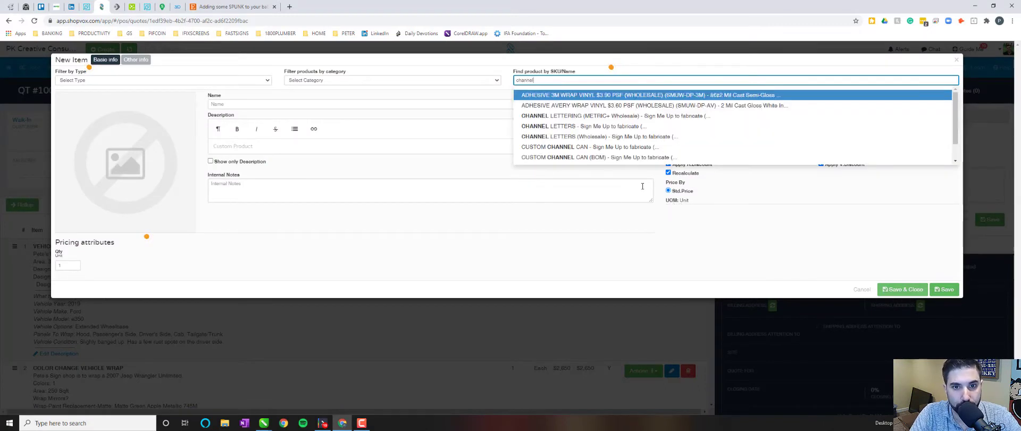
{"action": "left_click", "coordinate": [598, 127]}
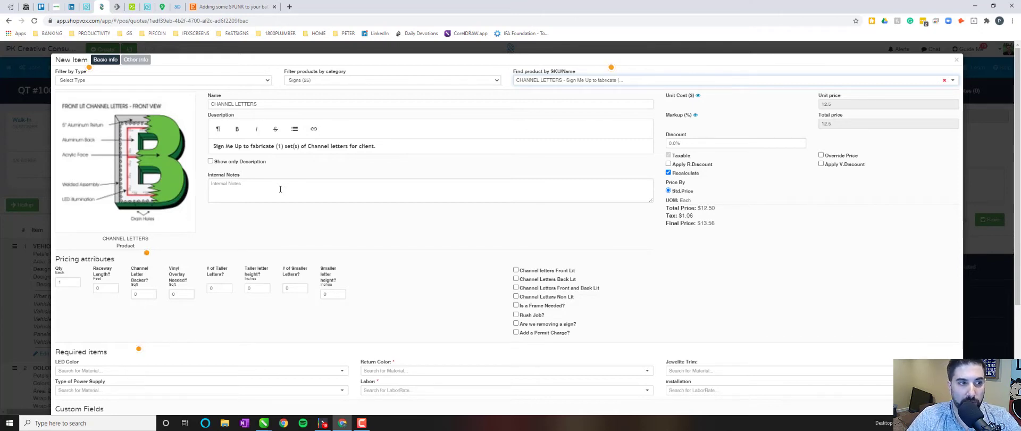
Set the raceway length to 10 feet in the channel letters' pricing attributes.
{"action": "left_click", "coordinate": [281, 189]}
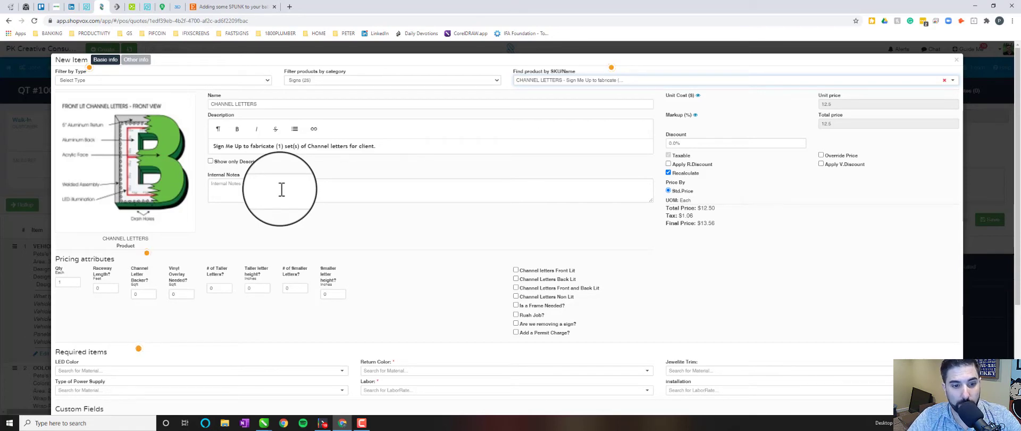
{"action": "scroll", "coordinate": [320, 231], "scroll_direction": "down", "scroll_amount": 3}
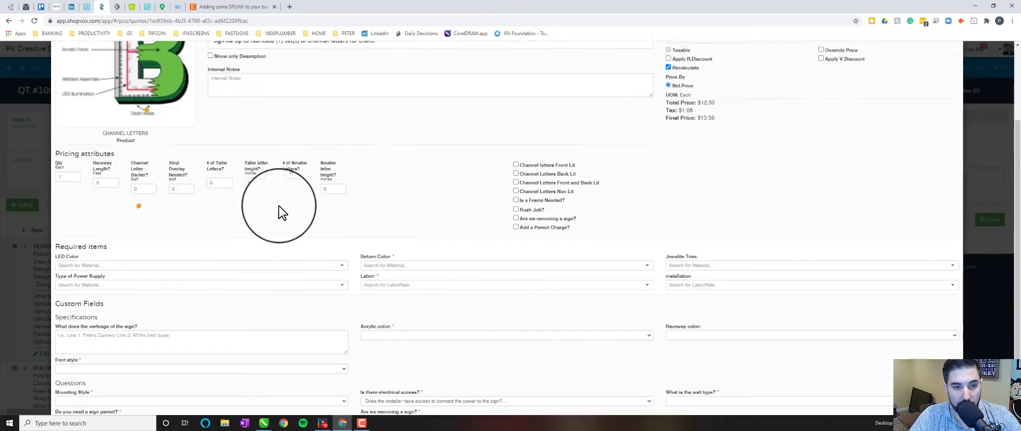
{"action": "scroll", "coordinate": [279, 205], "scroll_direction": "up", "scroll_amount": 3}
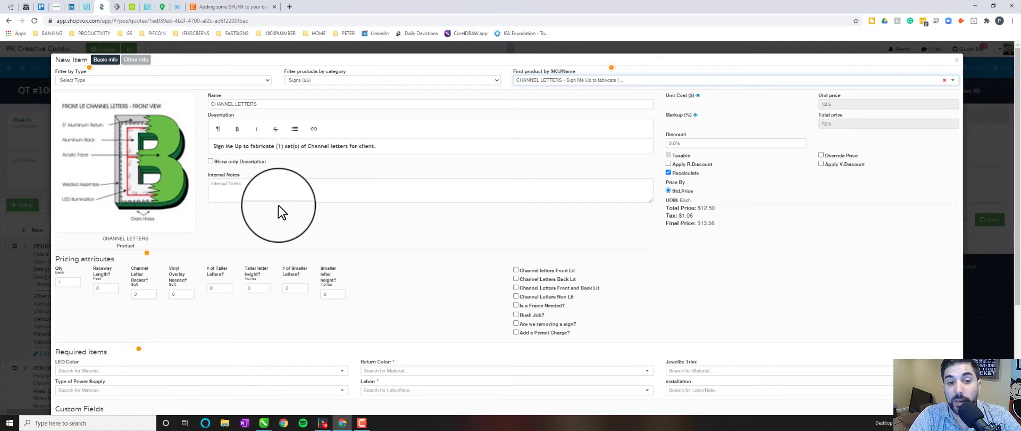
{"action": "scroll", "coordinate": [76, 277], "scroll_direction": "down", "scroll_amount": 1}
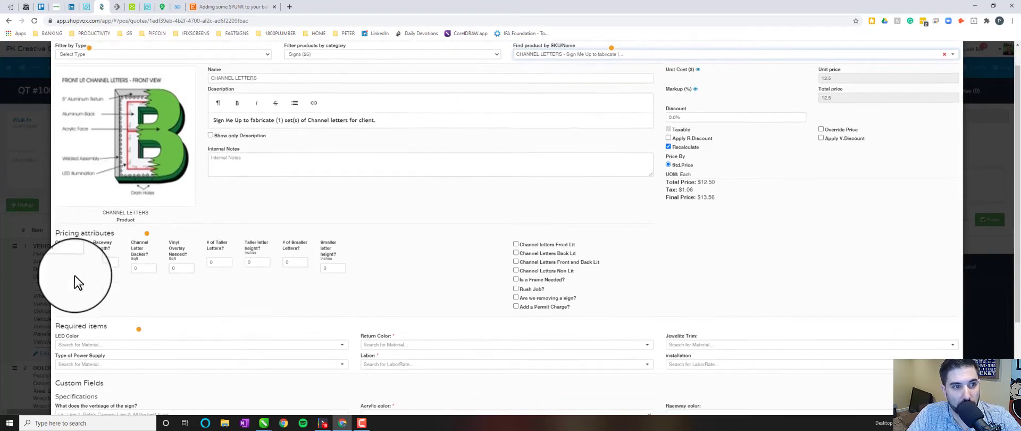
{"action": "left_click", "coordinate": [67, 257]}
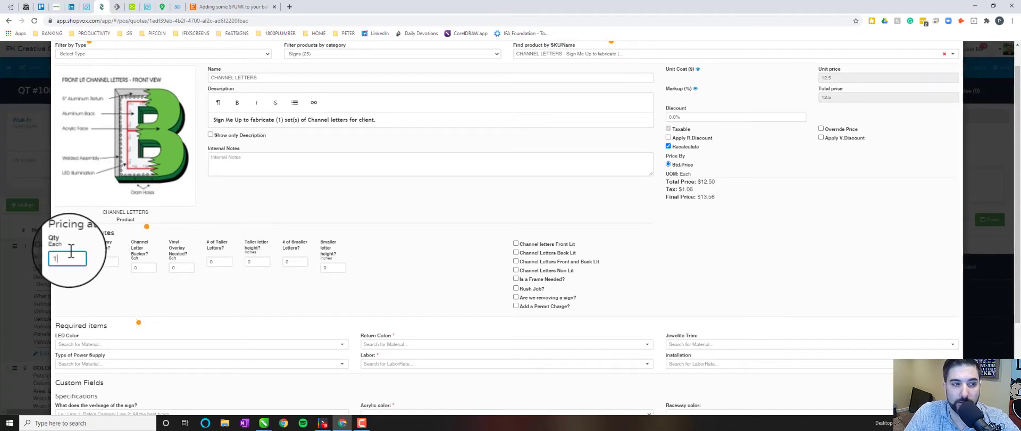
{"action": "left_click", "coordinate": [111, 264]}
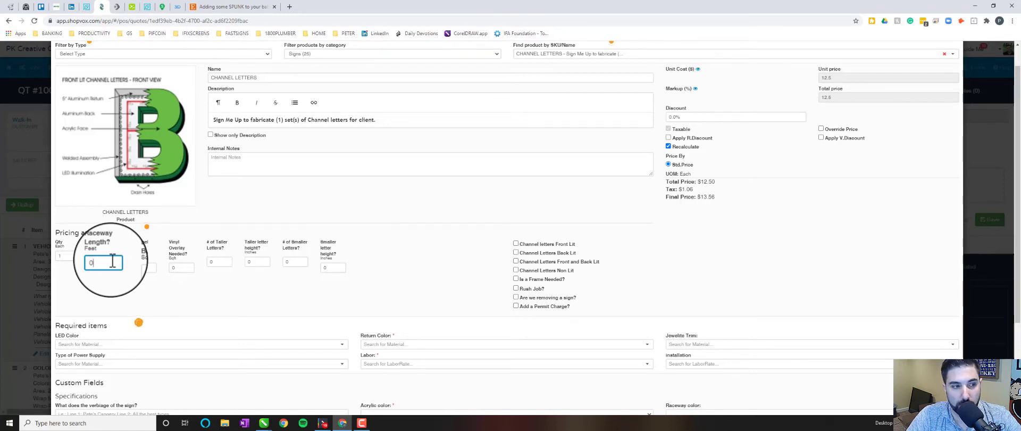
{"action": "key", "text": "BackSpace"}
{"action": "type", "text": "10"}
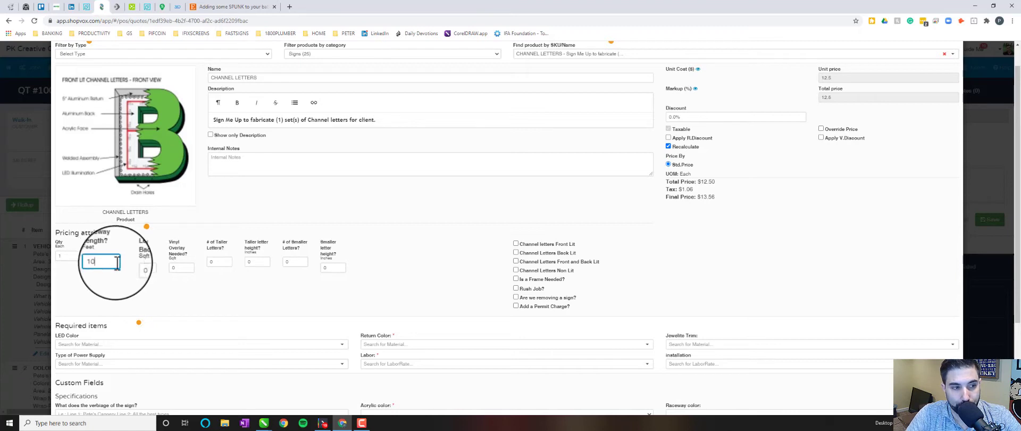
{"action": "left_click", "coordinate": [178, 298]}
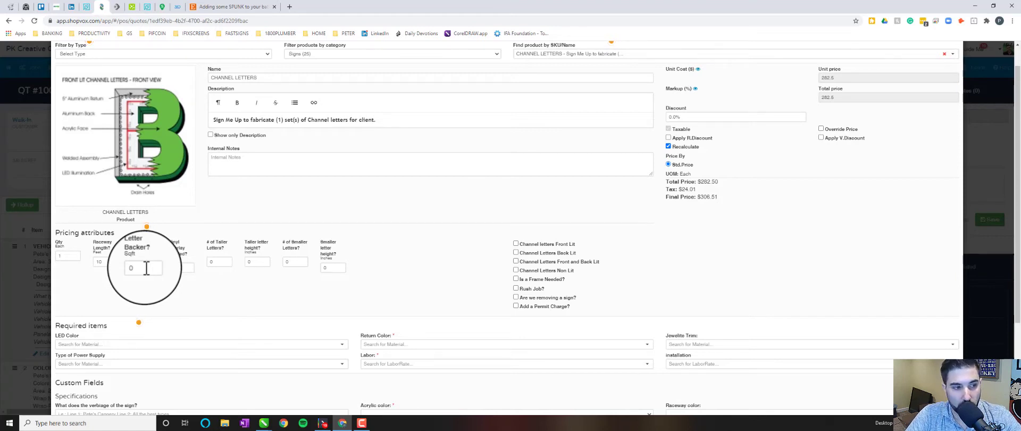
Set the channel letter backer to 20 sqft and the vinyl overlay to 20 sqft.
{"action": "left_click", "coordinate": [146, 267]}
{"action": "type", "text": "2"}
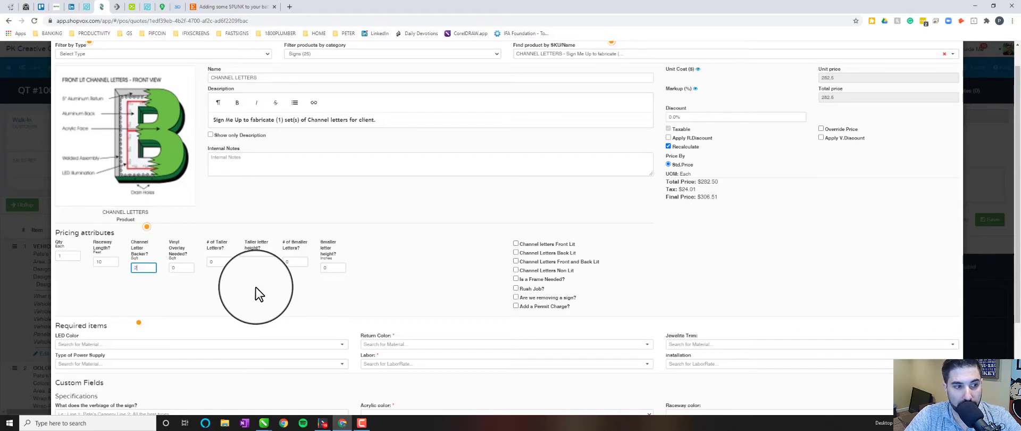
{"action": "type", "text": "0"}
{"action": "key", "text": "Tab"}
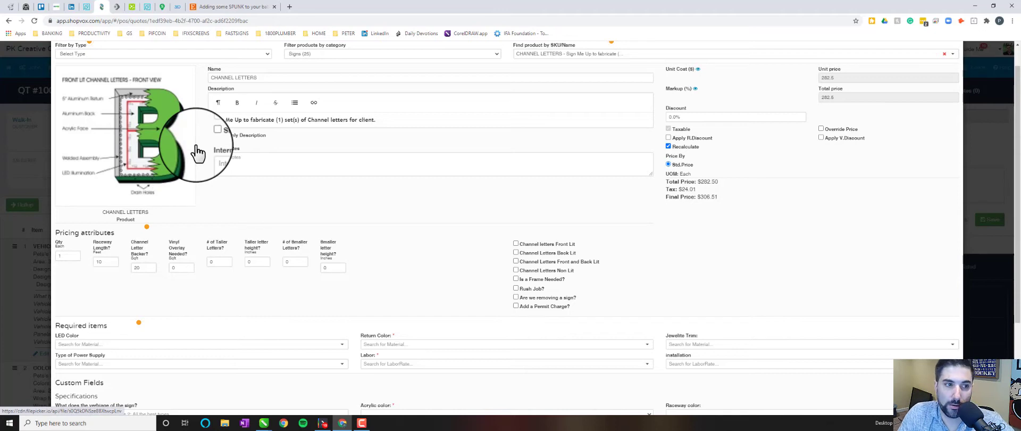
{"action": "left_click", "coordinate": [183, 267]}
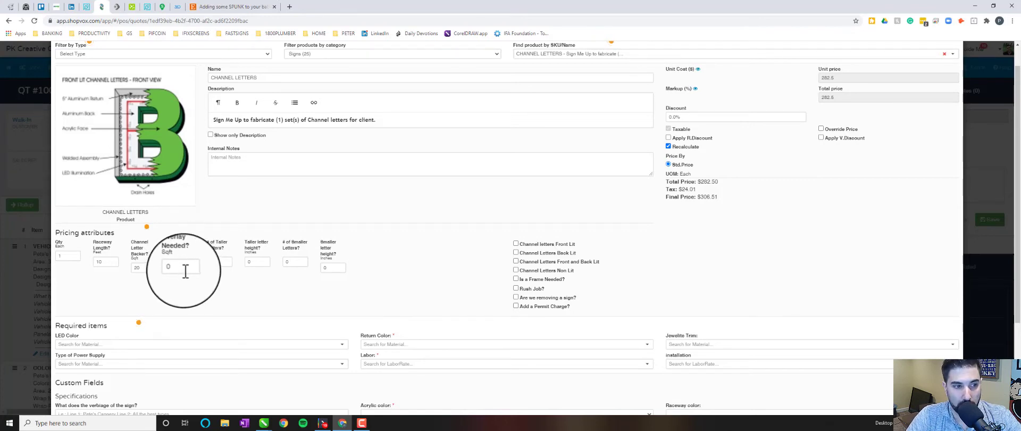
{"action": "type", "text": "20"}
{"action": "left_click", "coordinate": [251, 286]}
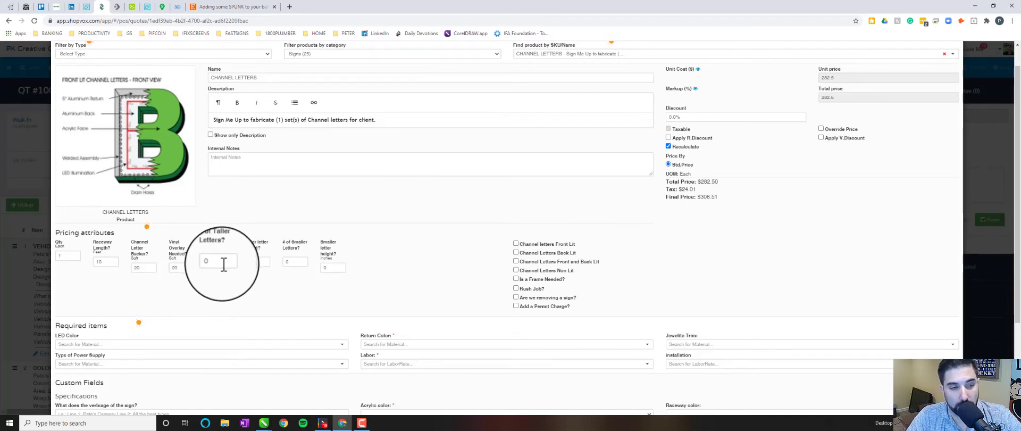
Add "AVENUE PUB" as a new line below the existing sentence in the item description.
{"action": "left_click", "coordinate": [418, 118]}
{"action": "key", "text": "Return"}
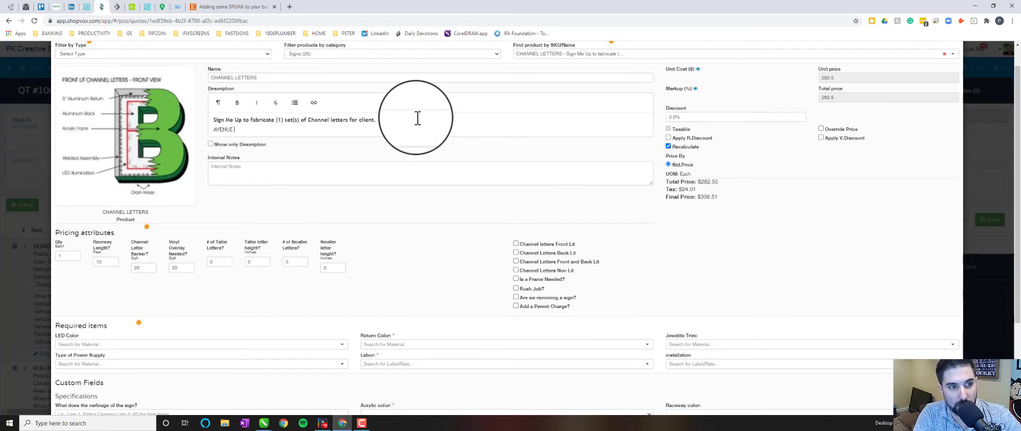
{"action": "type", "text": "AVENUE O"}
{"action": "key", "text": "BackSpace"}
{"action": "type", "text": "PUB"}
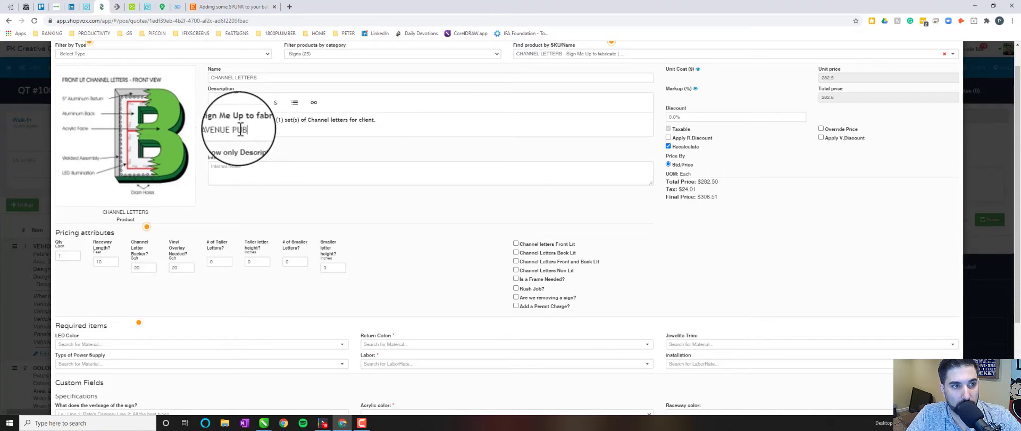
Set the number of taller letters to 9 and the taller letter height to 20 inches.
{"action": "double_click", "coordinate": [228, 262]}
{"action": "type", "text": "9"}
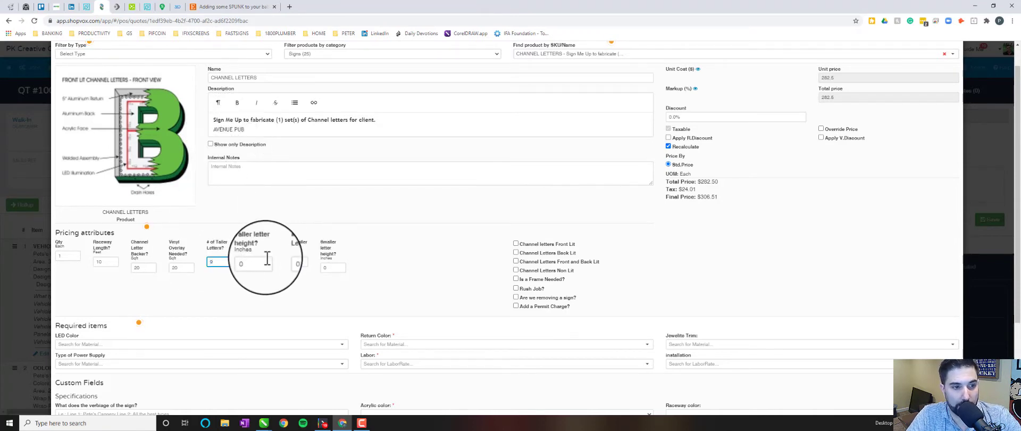
{"action": "key", "text": "Tab"}
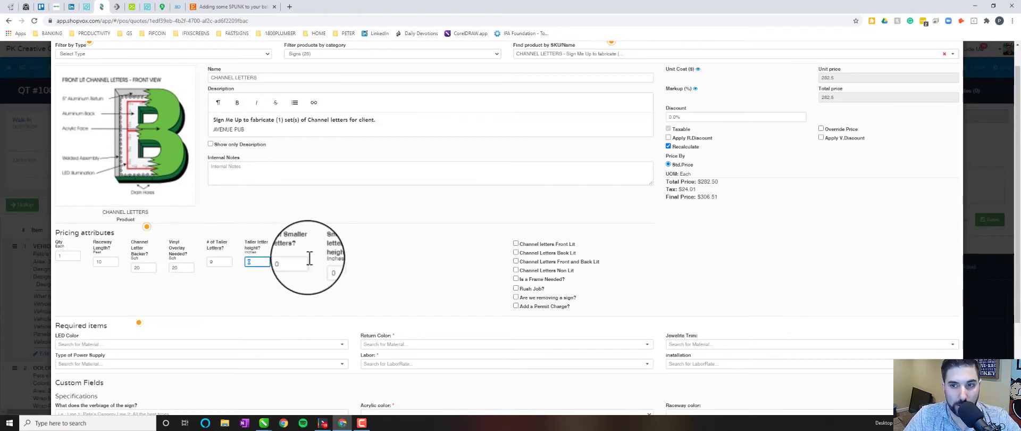
{"action": "left_click", "coordinate": [401, 245]}
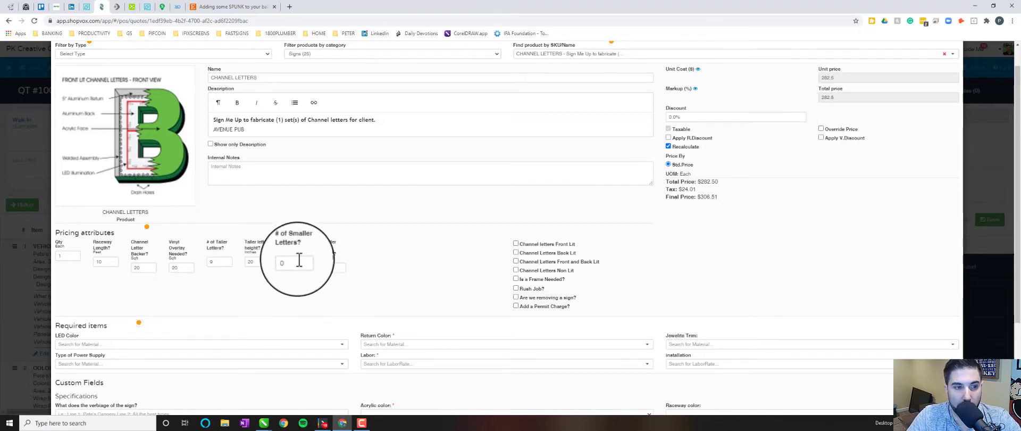
Add the line "Gastro Bar" to the description and enter 9 smaller letters at 8 inches high.
{"action": "left_click", "coordinate": [282, 130]}
{"action": "key", "text": "Return"}
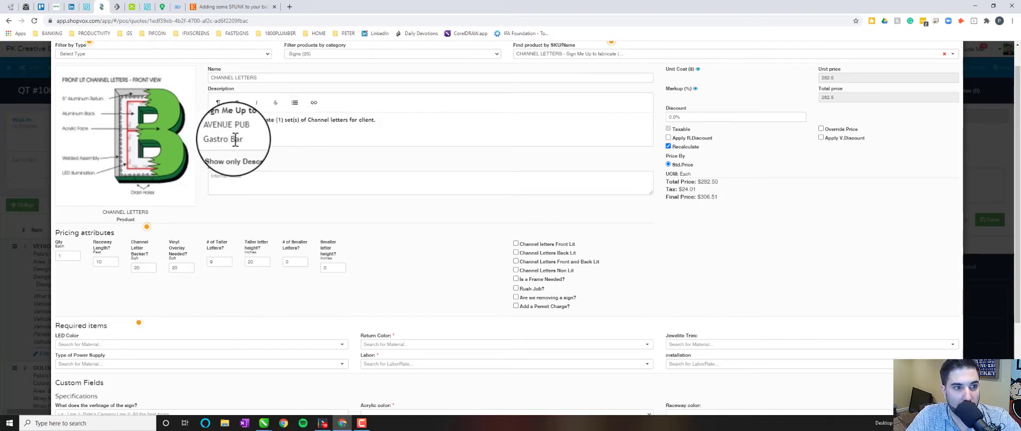
{"action": "left_click", "coordinate": [295, 261]}
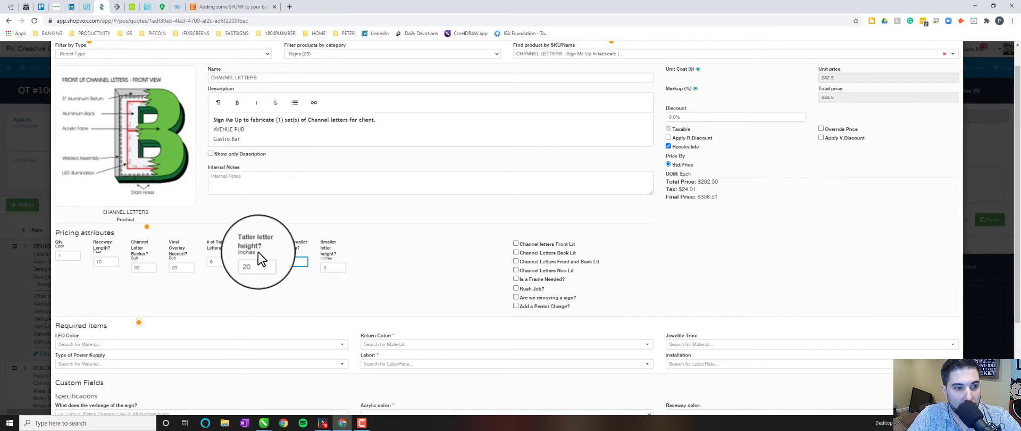
{"action": "key", "text": "BackSpace"}
{"action": "type", "text": "9"}
{"action": "key", "text": "Tab"}
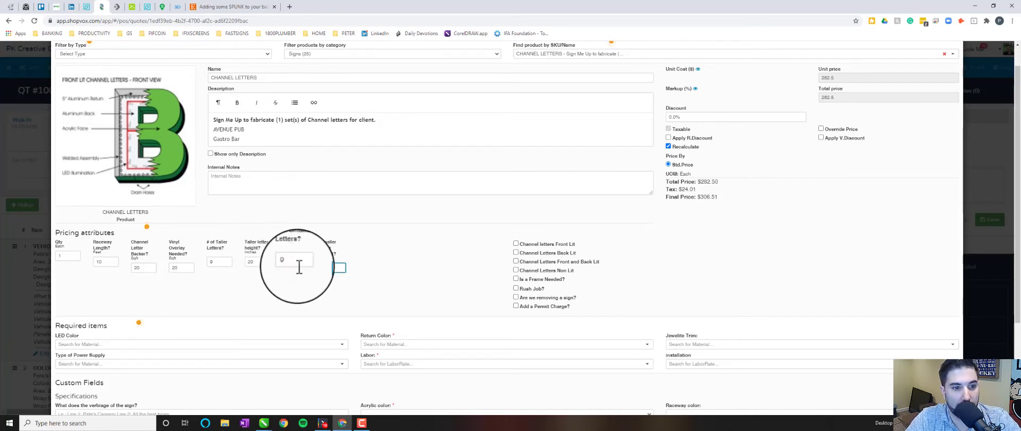
{"action": "type", "text": "8"}
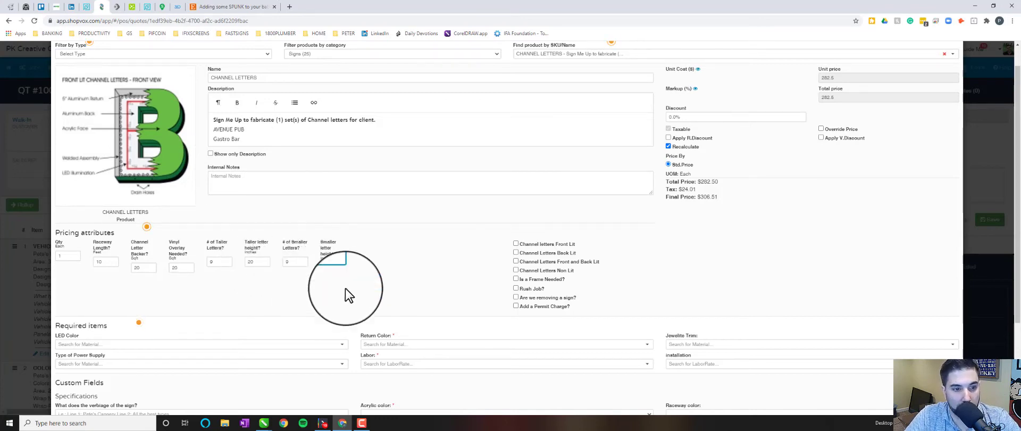
{"action": "left_click", "coordinate": [391, 289]}
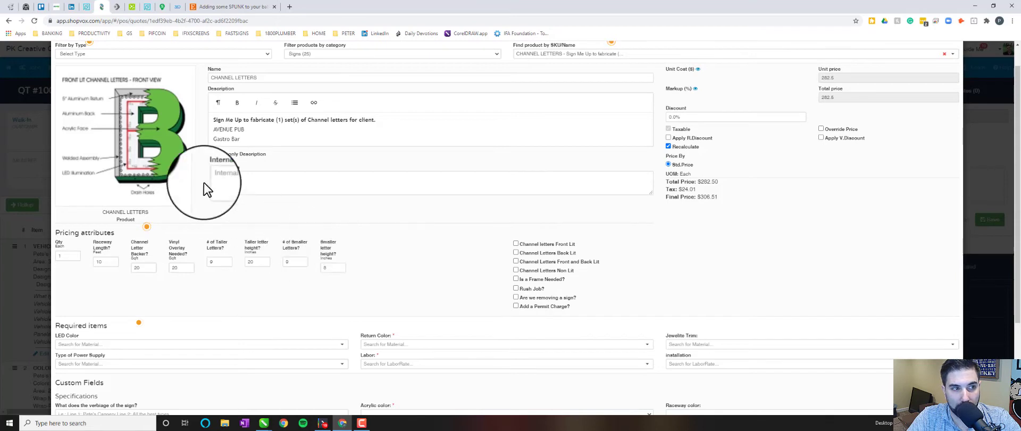
Select the Channel letters Front Lit option, and switch the permit charge on and back off.
{"action": "left_click", "coordinate": [516, 245]}
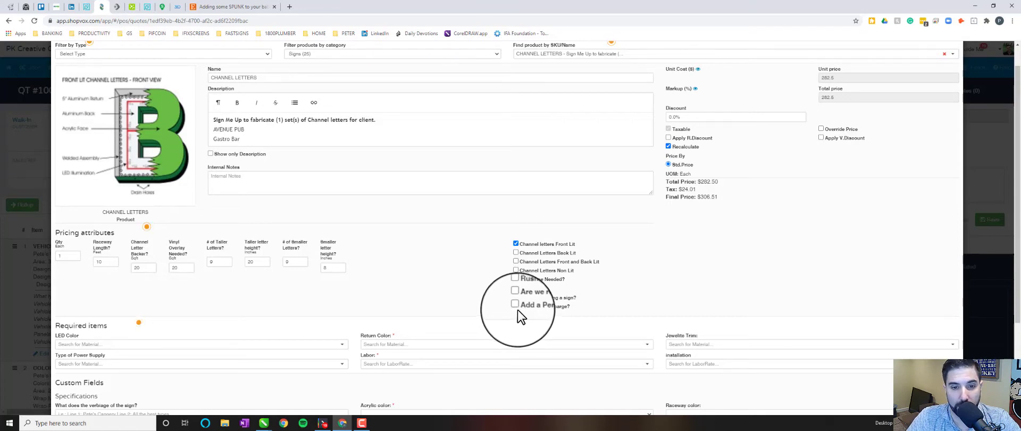
{"action": "left_click", "coordinate": [516, 306]}
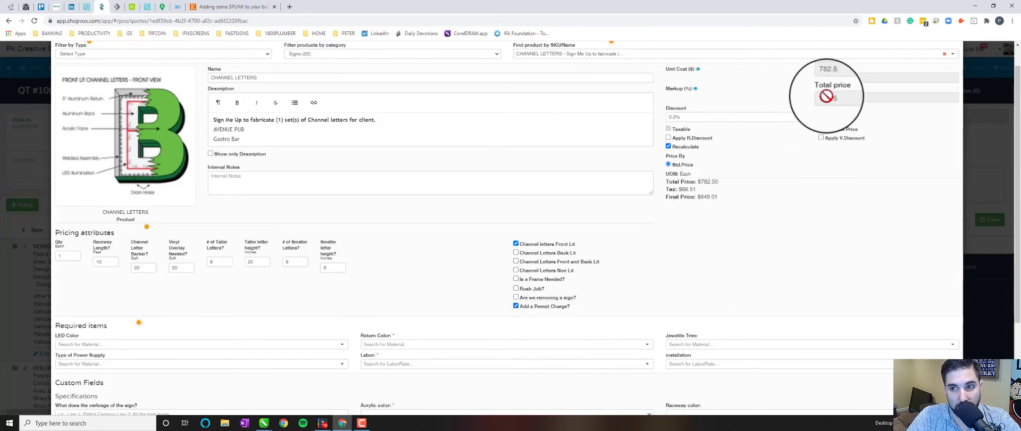
{"action": "left_click", "coordinate": [516, 306]}
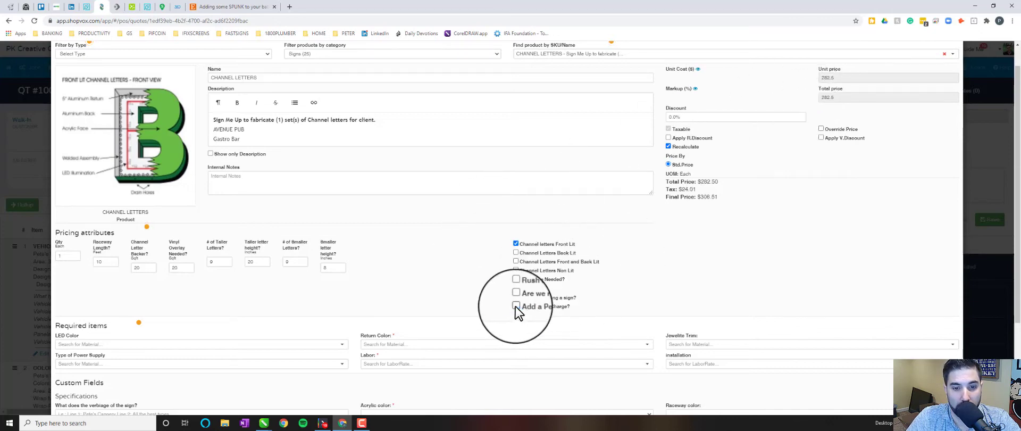
Set the LED color to the WHITE LED's - ECO LED 8500 .72watt (CT 50) material.
{"action": "scroll", "coordinate": [267, 296], "scroll_direction": "down", "scroll_amount": 2}
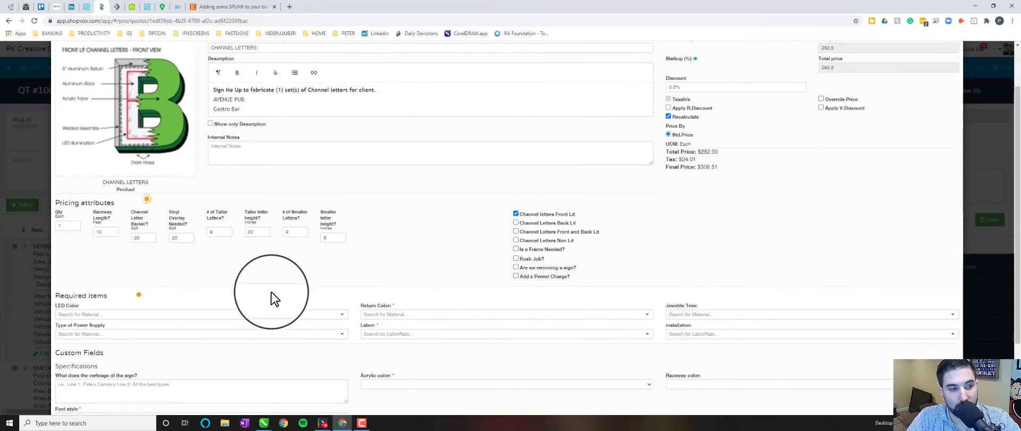
{"action": "left_click", "coordinate": [260, 264]}
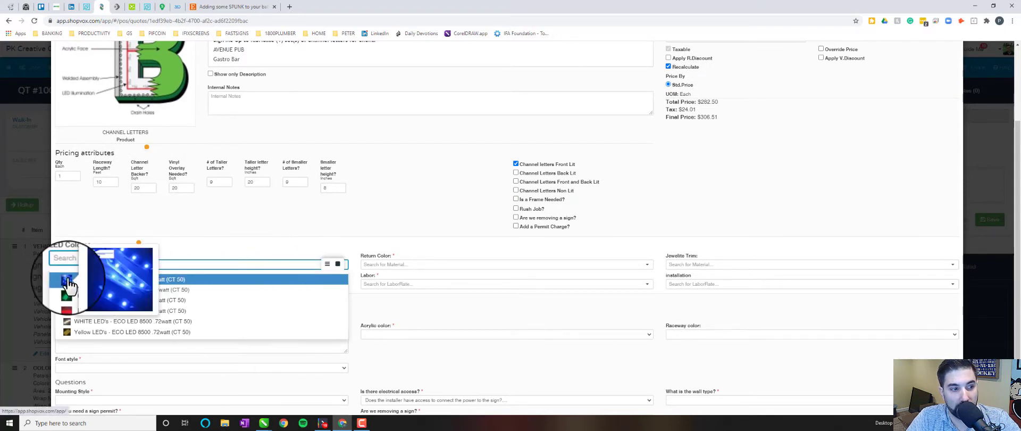
{"action": "mouse_move", "coordinate": [68, 303]}
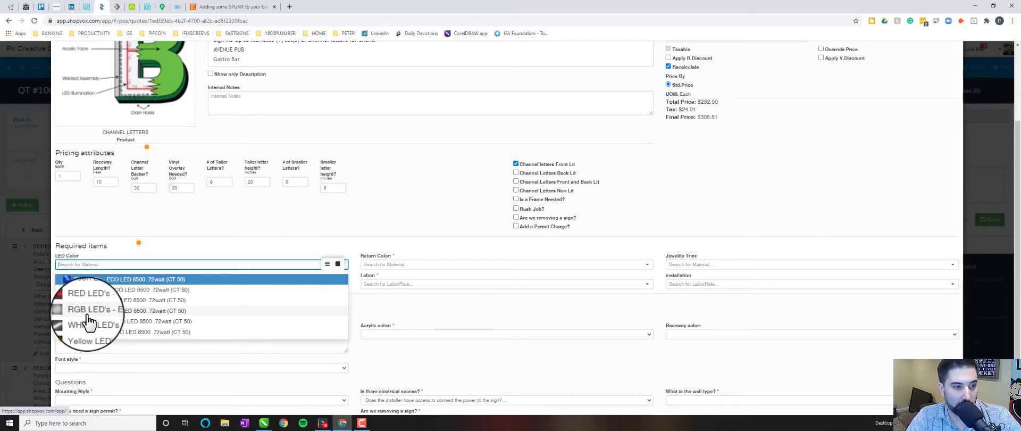
{"action": "left_click", "coordinate": [90, 322]}
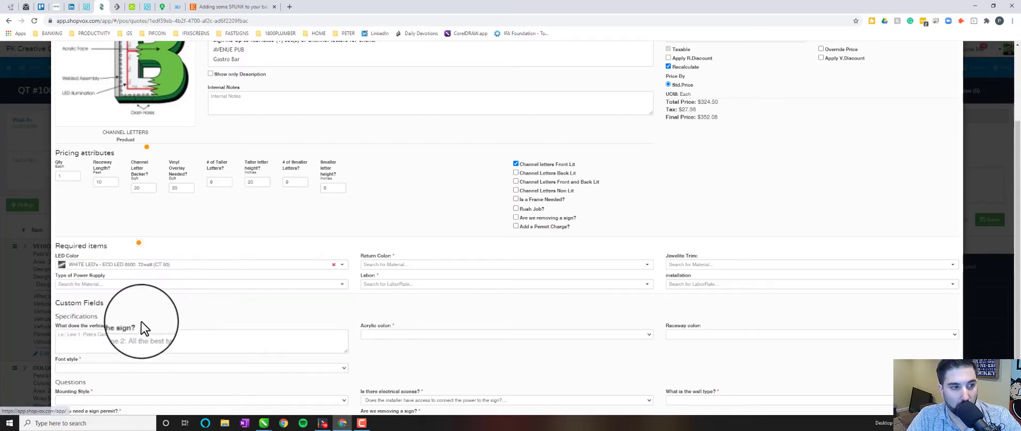
Choose Channel Letter Coil as the return color material and select its Gloss Black (Default) variant.
{"action": "left_click", "coordinate": [433, 264]}
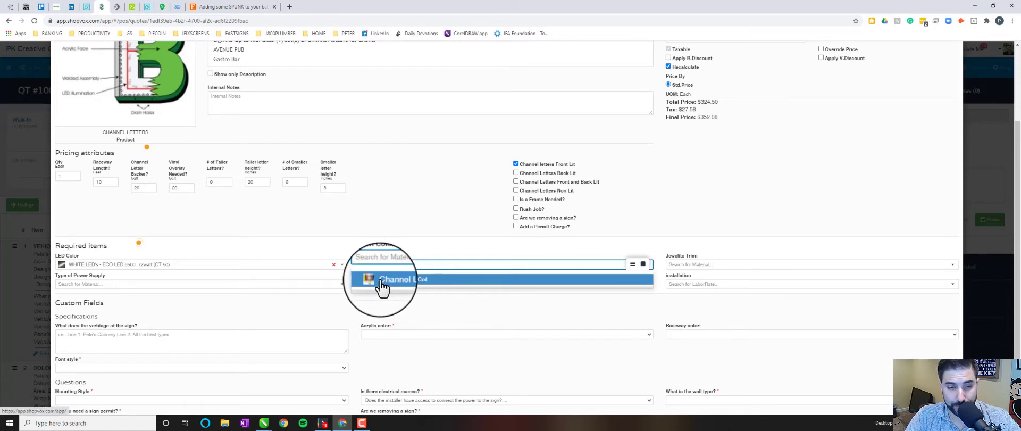
{"action": "mouse_move", "coordinate": [373, 285]}
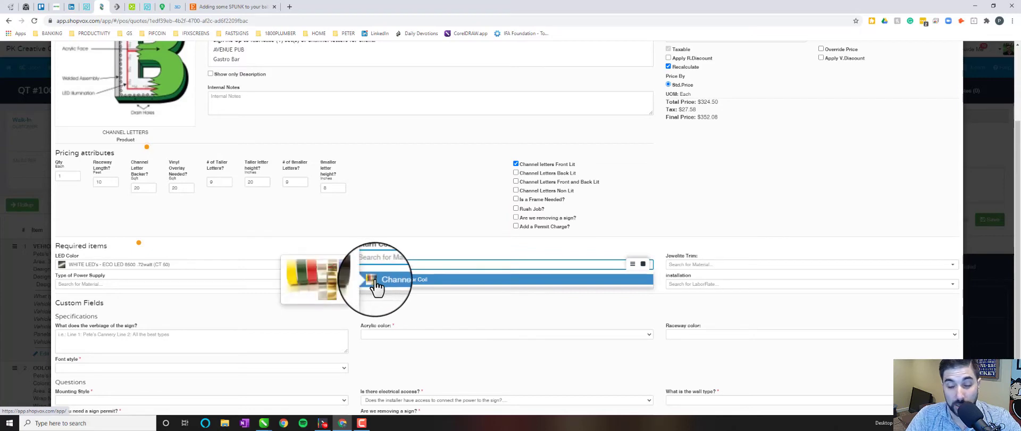
{"action": "left_click", "coordinate": [376, 282]}
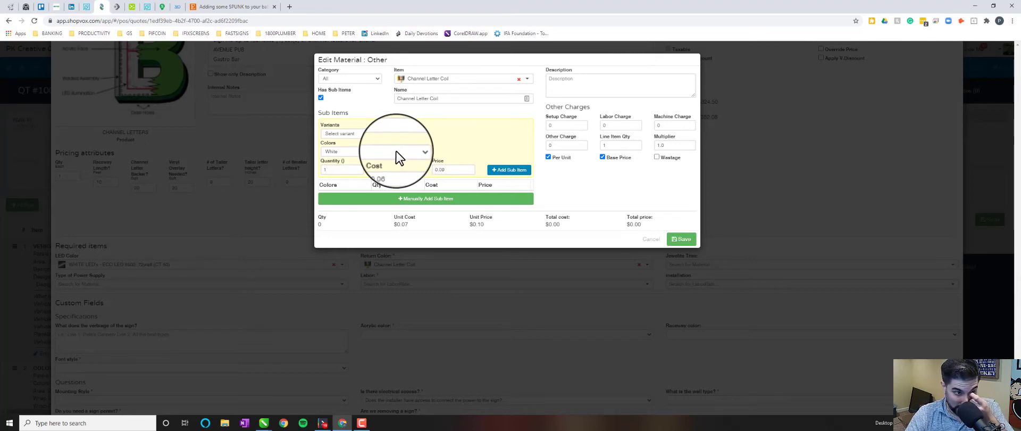
{"action": "left_click", "coordinate": [389, 134]}
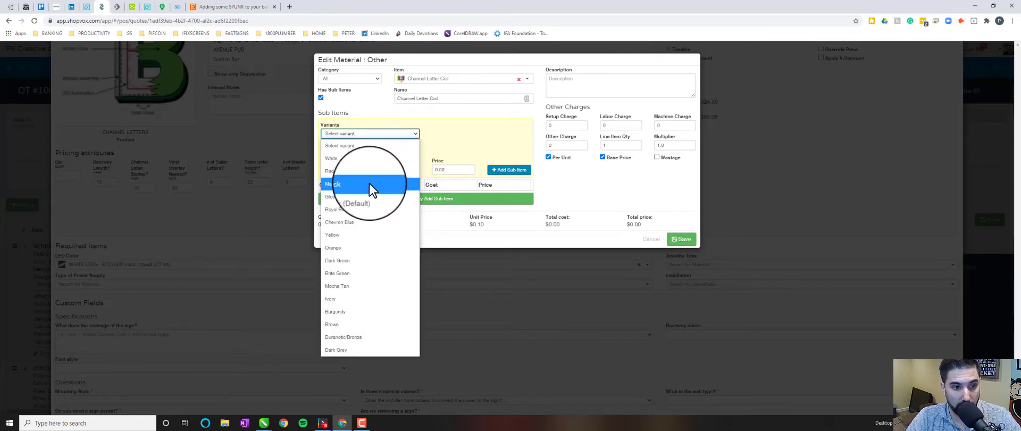
{"action": "left_click", "coordinate": [361, 198]}
Add a Gloss Black coil sub item with quantity 7500, delete the extra 750 entry, and save the material.
{"action": "left_click", "coordinate": [397, 169]}
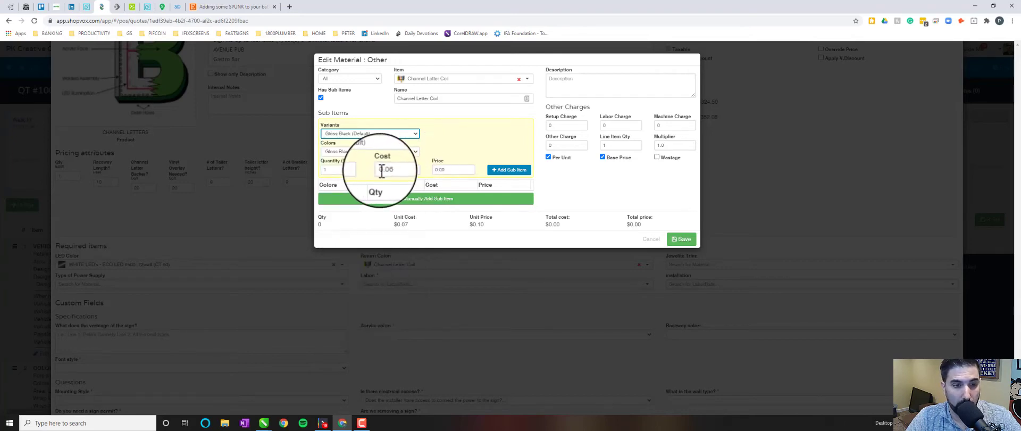
{"action": "double_click", "coordinate": [396, 172]}
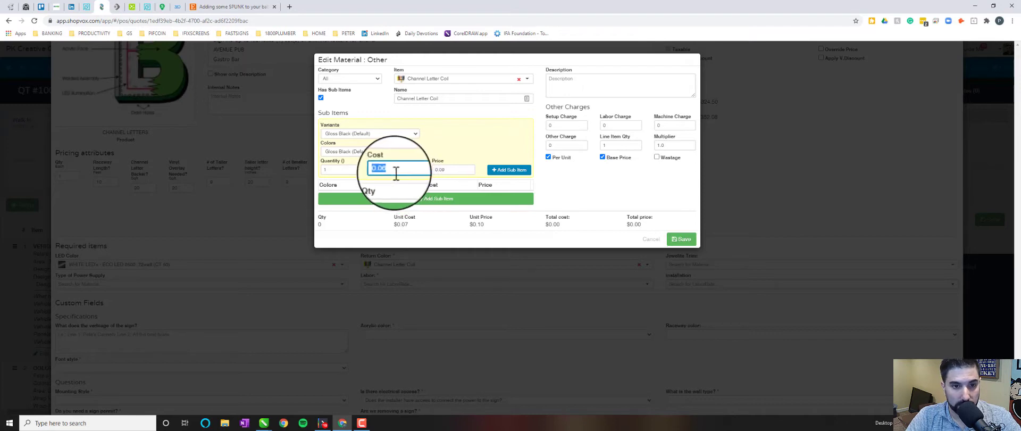
{"action": "double_click", "coordinate": [446, 170]}
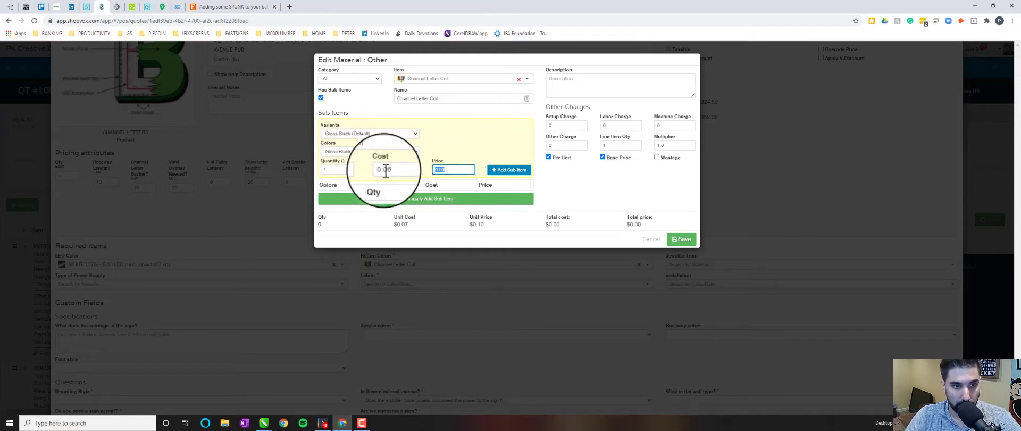
{"action": "left_click", "coordinate": [351, 169]}
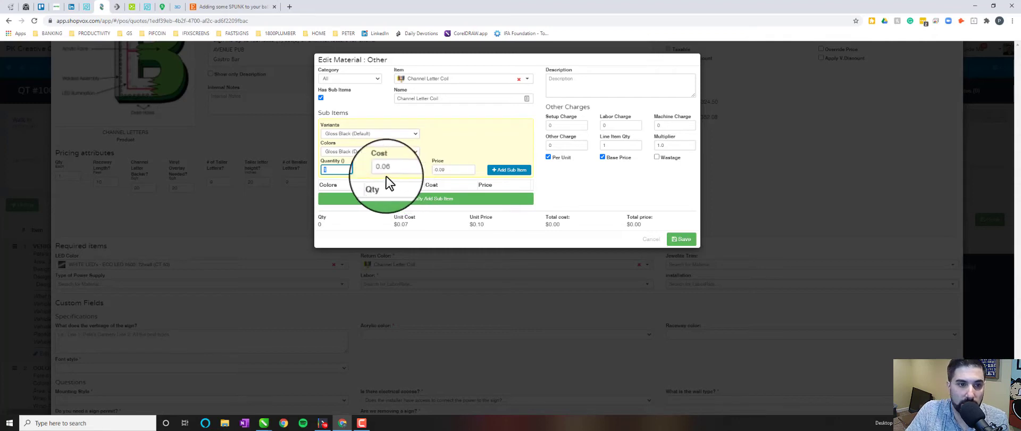
{"action": "left_click", "coordinate": [343, 170]}
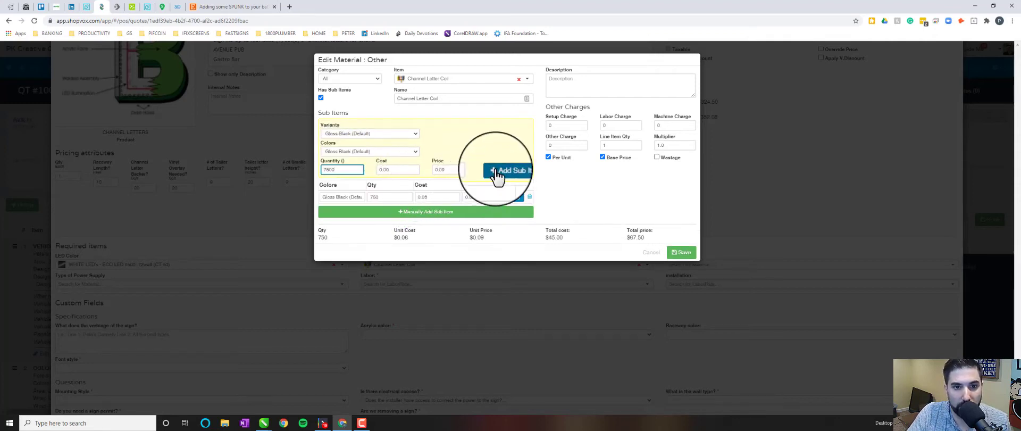
{"action": "left_click", "coordinate": [501, 171]}
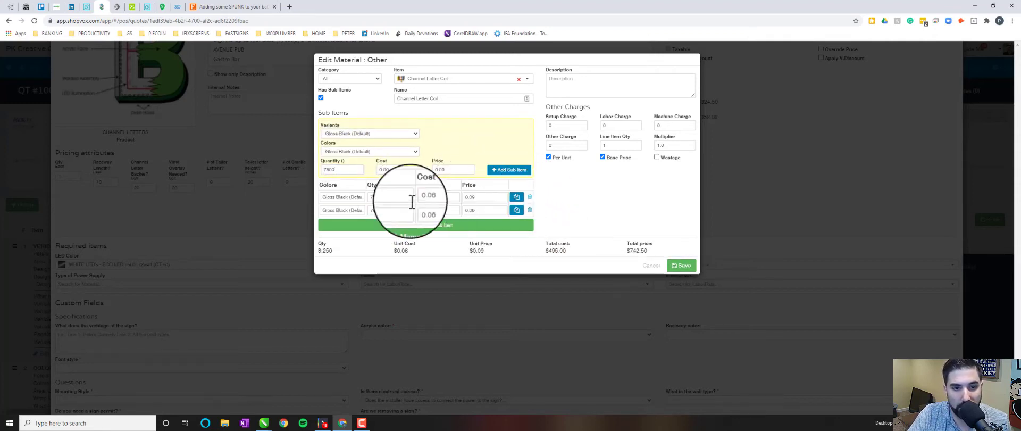
{"action": "left_click", "coordinate": [530, 209]}
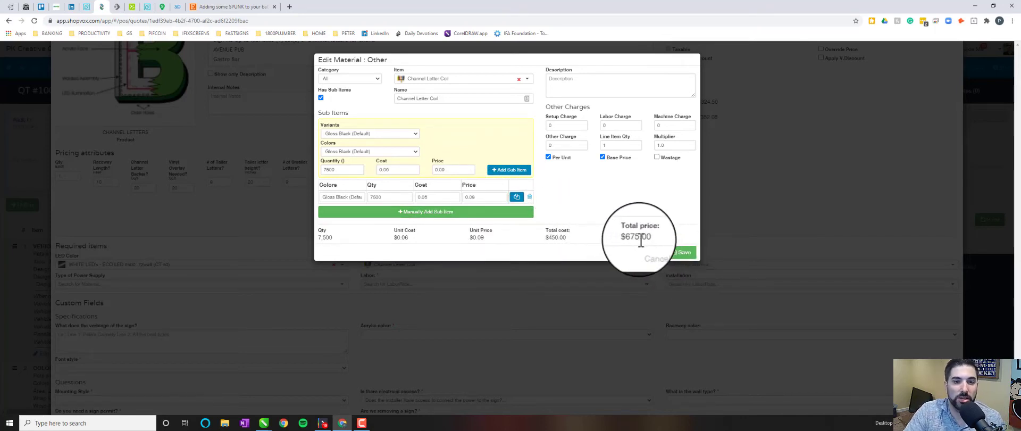
{"action": "left_click", "coordinate": [682, 252]}
Choose Jewelite Trim 1" as the Jewelite trim material with Black (Default) as its trim color.
{"action": "left_click", "coordinate": [687, 264]}
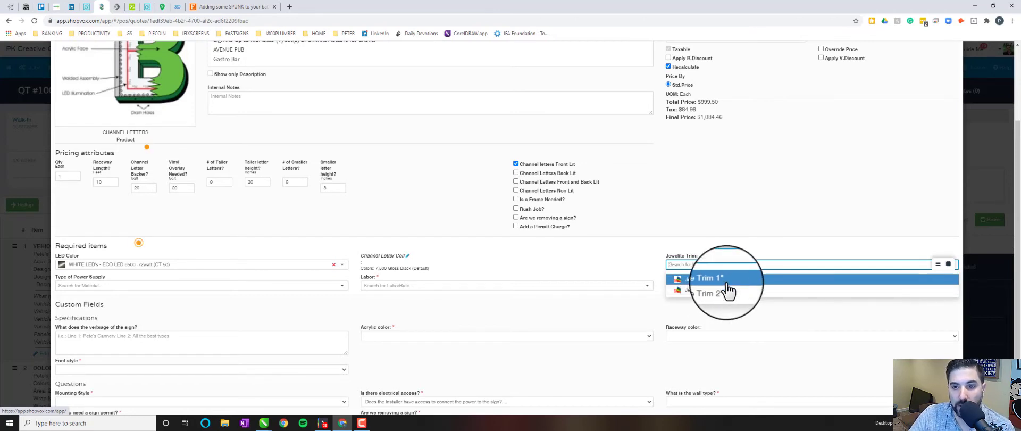
{"action": "left_click", "coordinate": [716, 276]}
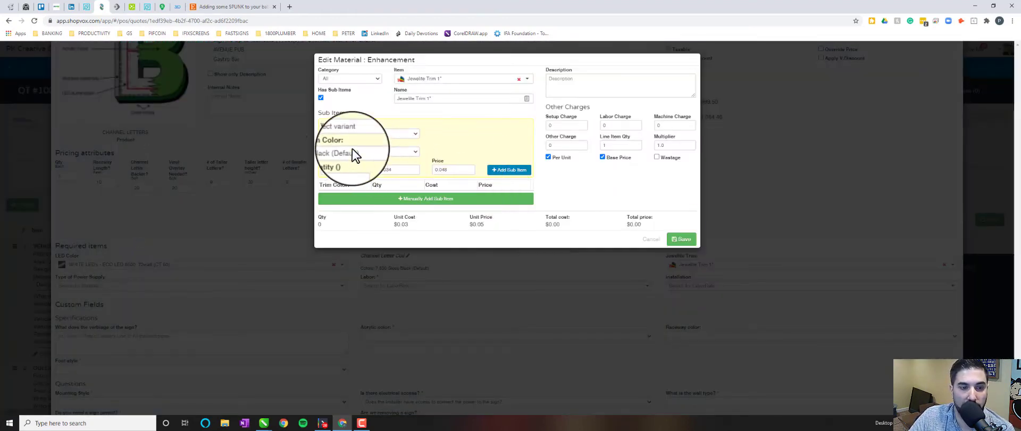
{"action": "left_click", "coordinate": [352, 151]}
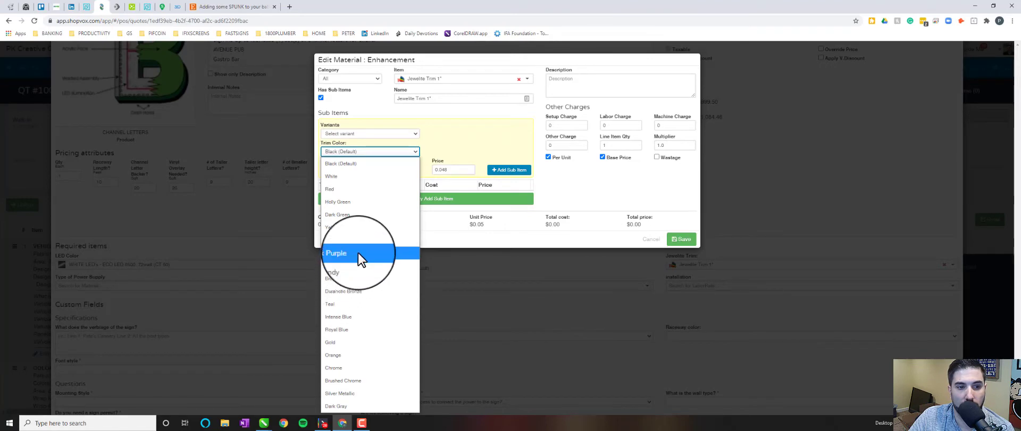
{"action": "left_click", "coordinate": [357, 164]}
Add the black trim as a sub item with quantity 7500 and save the material, accepting the quantity.
{"action": "left_click", "coordinate": [349, 169]}
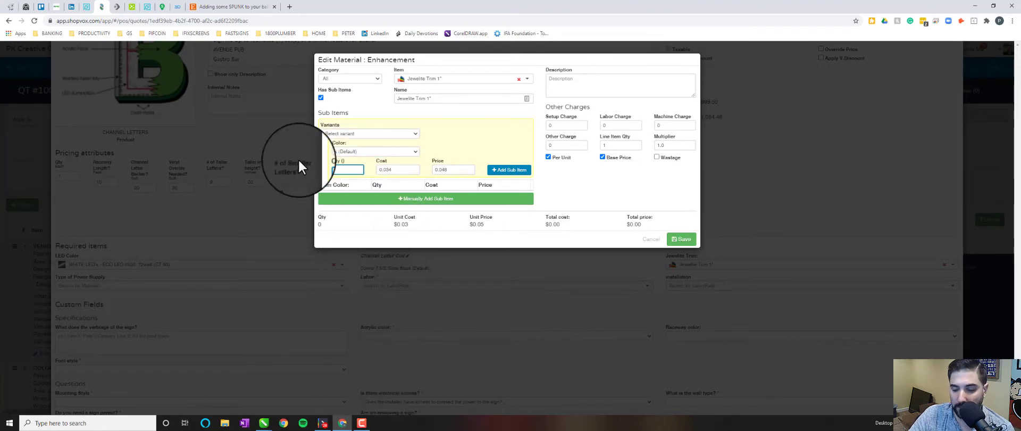
{"action": "type", "text": "7500"}
{"action": "left_click", "coordinate": [510, 170]}
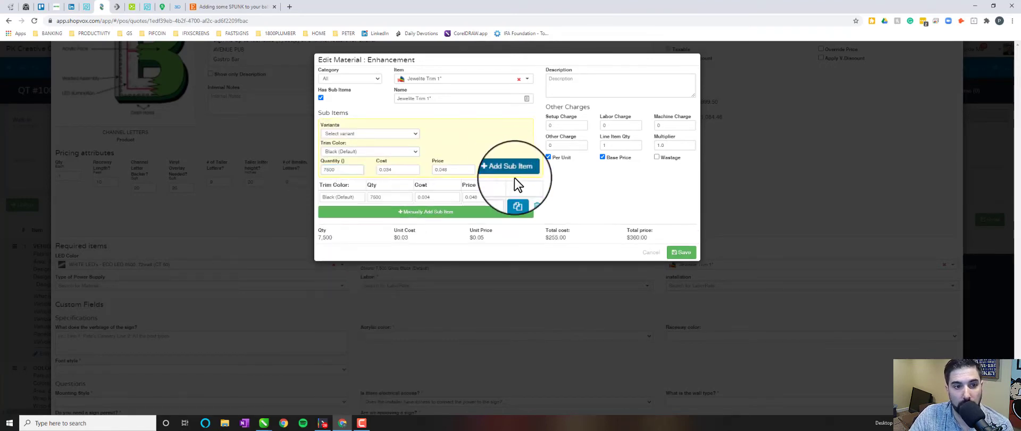
{"action": "left_click", "coordinate": [680, 251]}
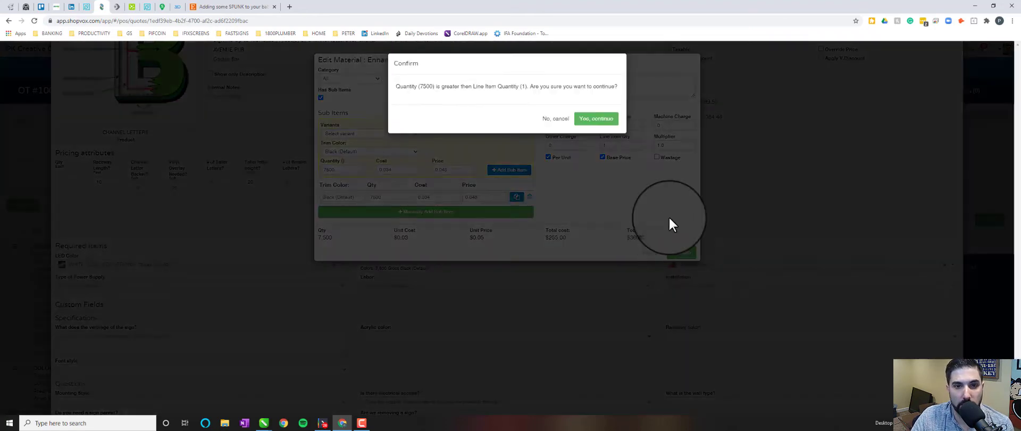
{"action": "left_click", "coordinate": [607, 122]}
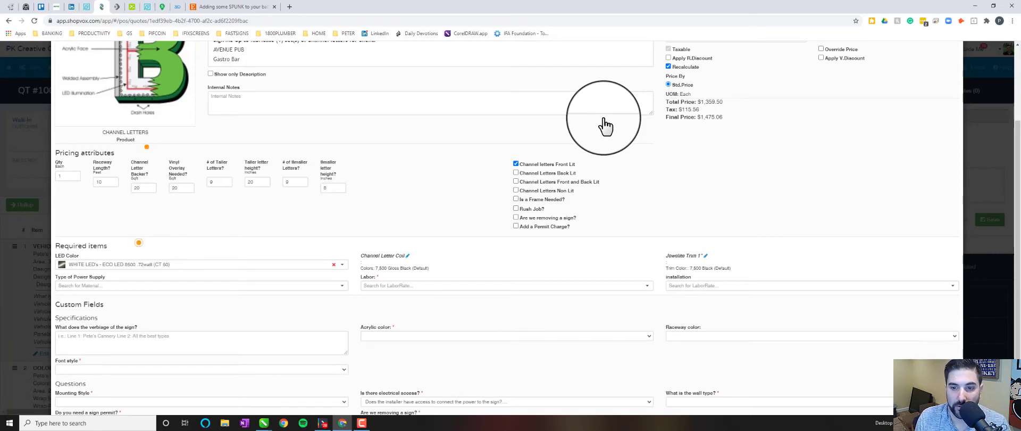
Set the type of power supply to 150 Watt LED Power Supply and the labor rate to SHOP FABRICATION.
{"action": "left_click", "coordinate": [292, 282]}
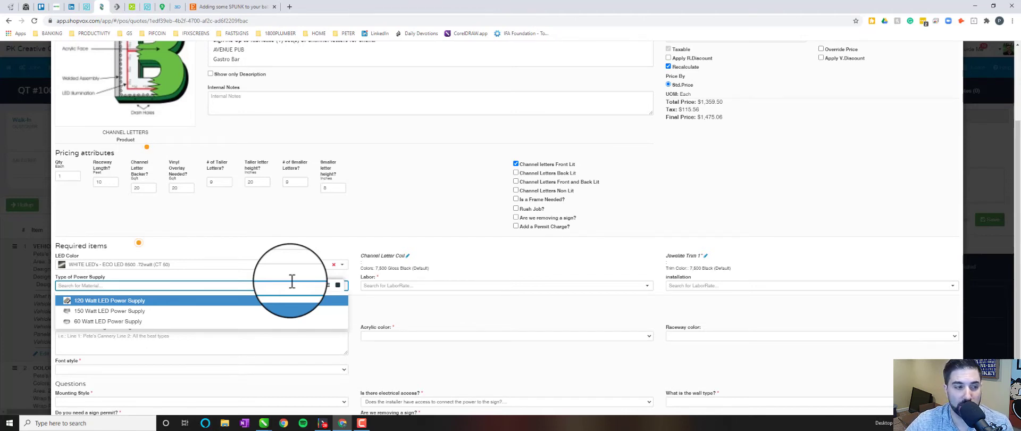
{"action": "left_click", "coordinate": [198, 311]}
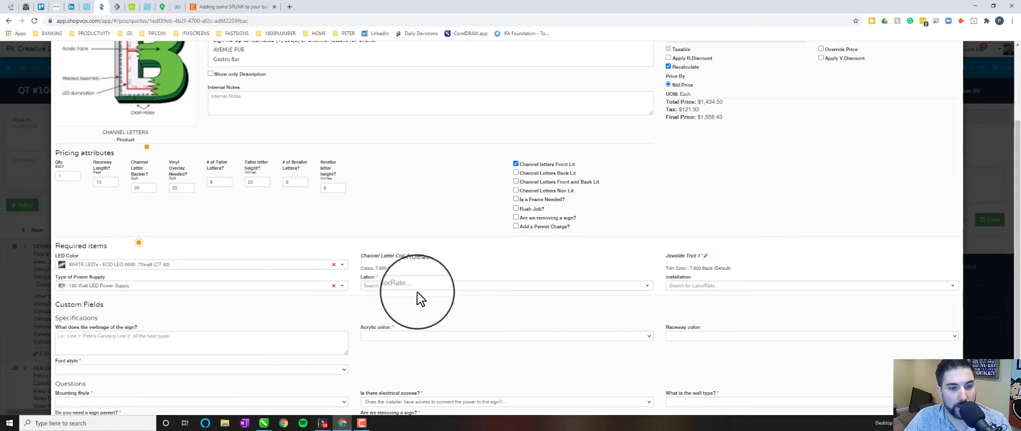
{"action": "left_click", "coordinate": [496, 284]}
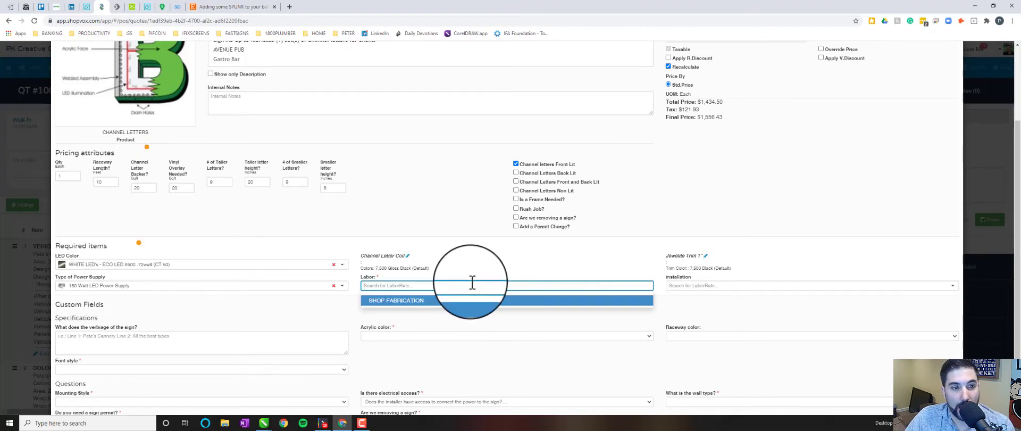
{"action": "left_click", "coordinate": [417, 302]}
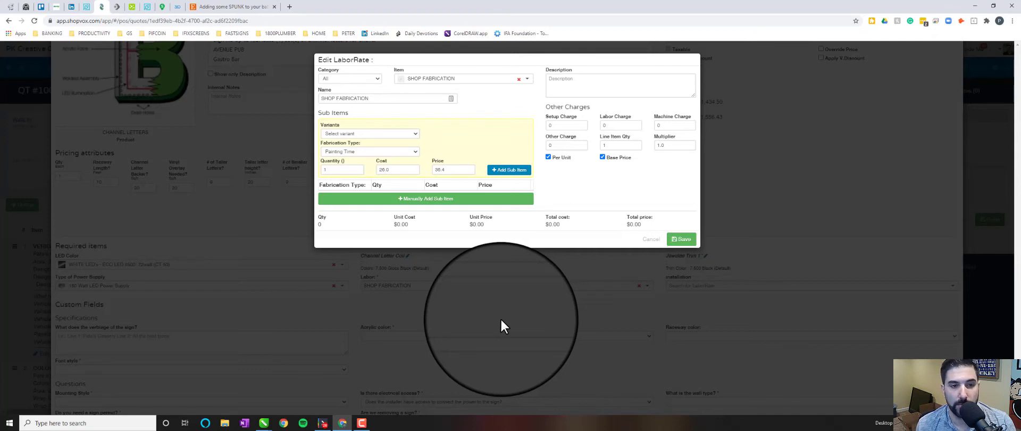
Add a File Setup Time sub item with quantity 1.5 to the shop fabrication labor.
{"action": "left_click", "coordinate": [405, 152]}
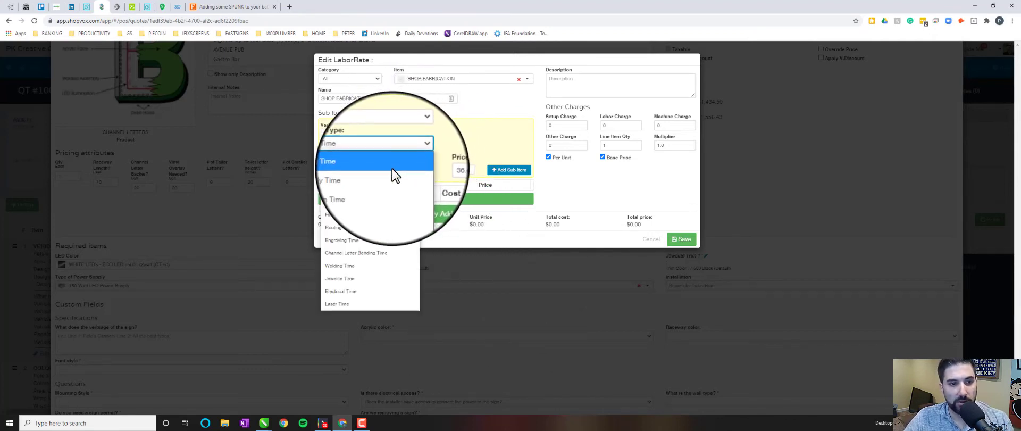
{"action": "left_click", "coordinate": [376, 207]}
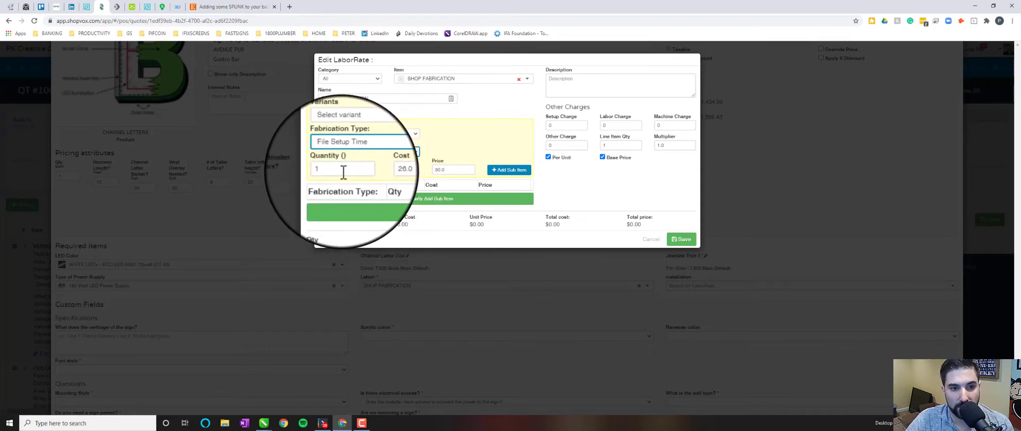
{"action": "left_click", "coordinate": [320, 170]}
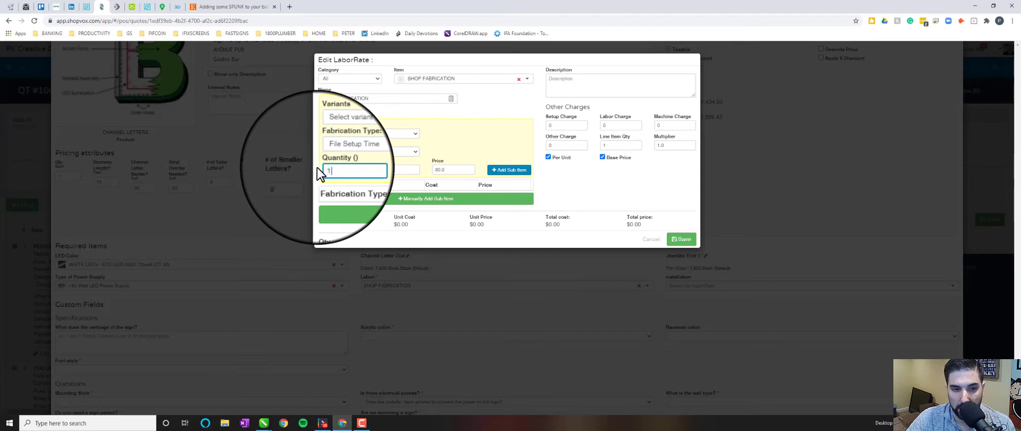
{"action": "type", "text": ".5"}
{"action": "left_click", "coordinate": [509, 170]}
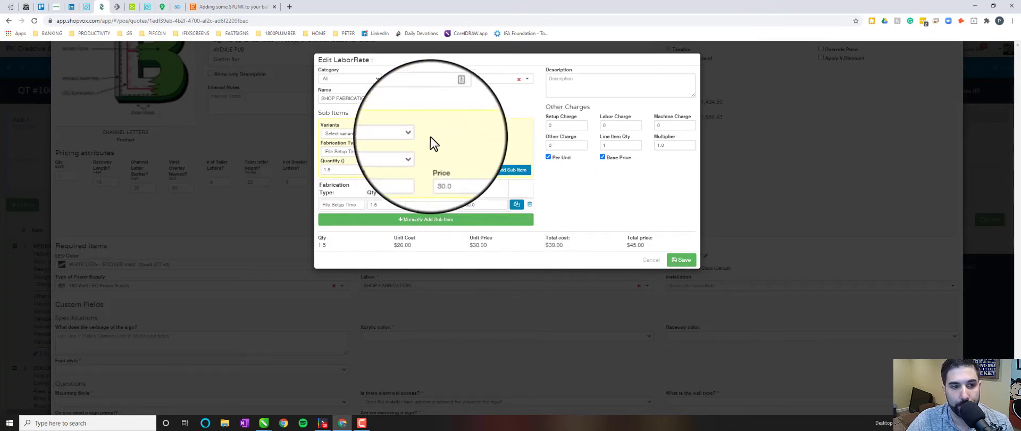
Select Design Time as the fabrication type, and add and delete a trial sub item with quantity .5.
{"action": "left_click", "coordinate": [396, 149]}
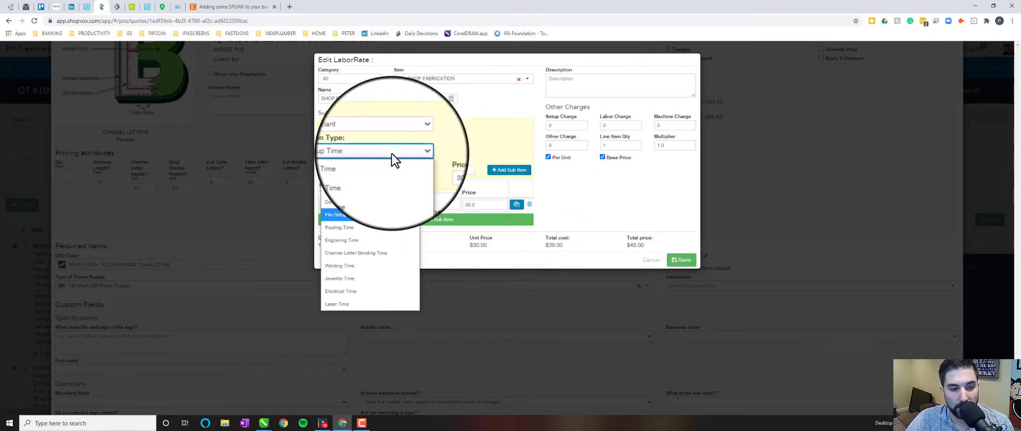
{"action": "left_click", "coordinate": [378, 201]}
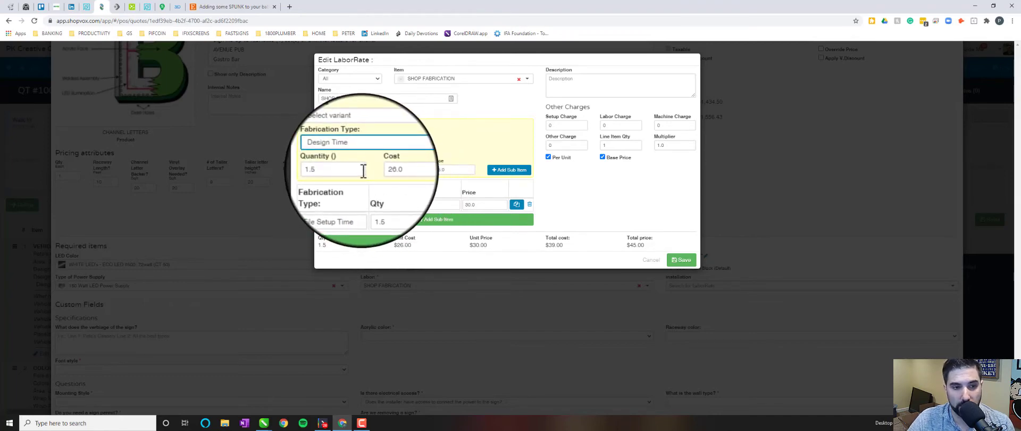
{"action": "left_click", "coordinate": [364, 170]}
{"action": "left_click_drag", "start_coordinate": [364, 171], "coordinate": [286, 160]}
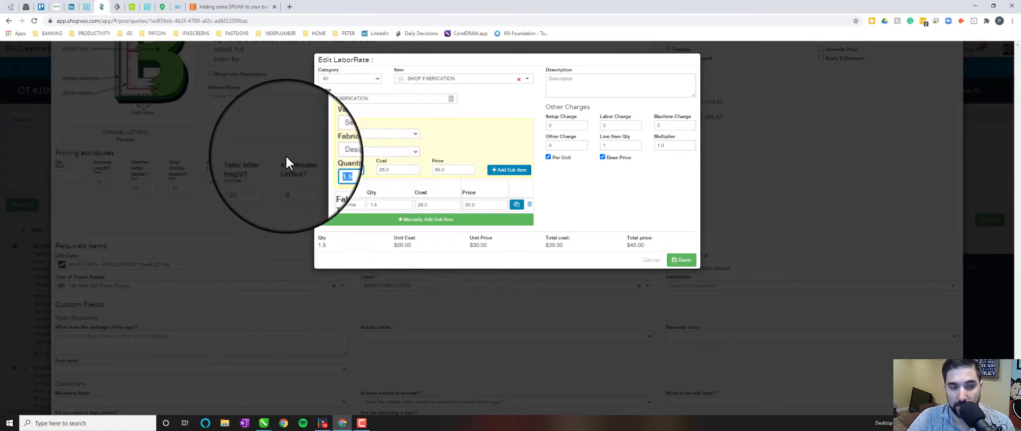
{"action": "type", "text": ".5"}
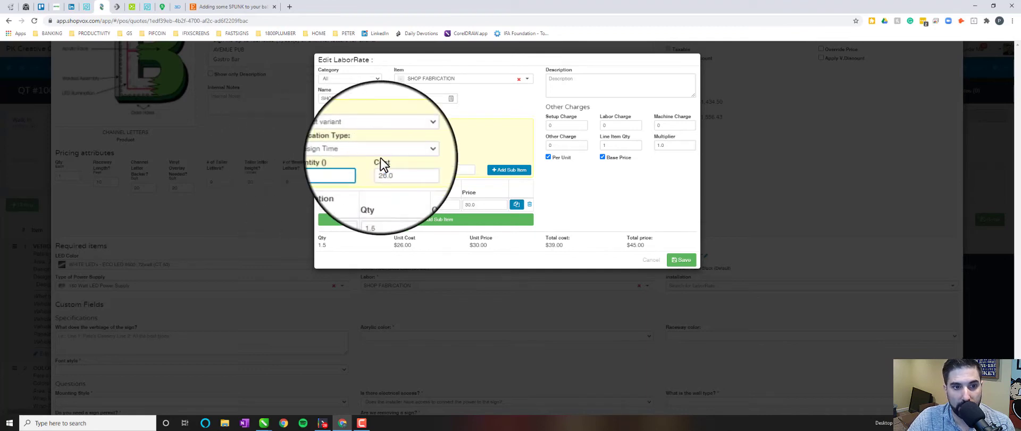
{"action": "left_click", "coordinate": [497, 177]}
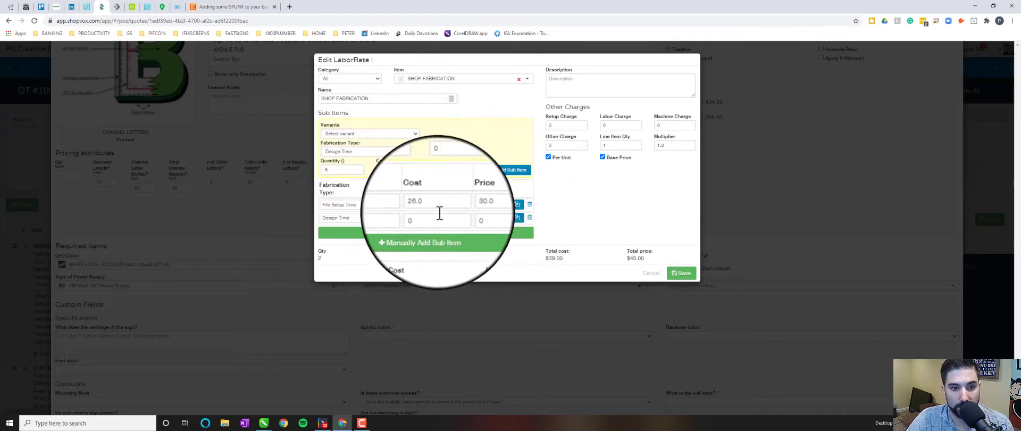
{"action": "left_click", "coordinate": [530, 217]}
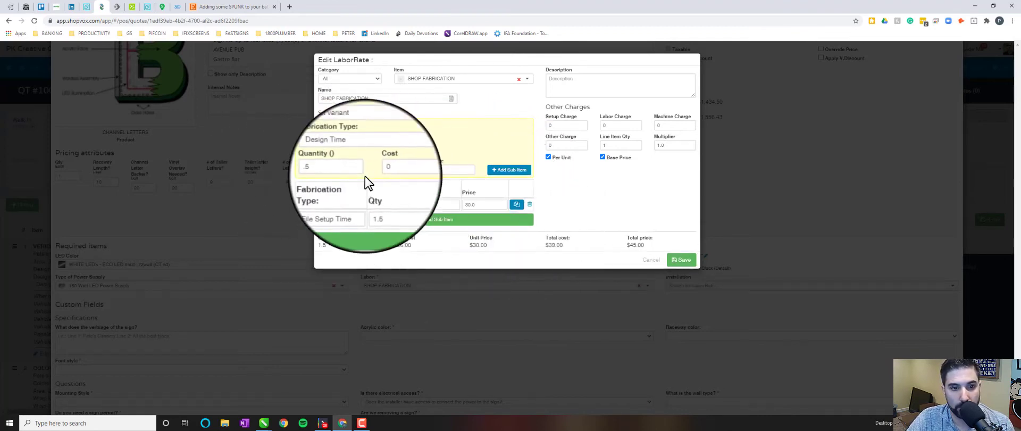
Add a Design Time sub item with quantity 1 to the shop fabrication labor.
{"action": "left_click", "coordinate": [351, 169]}
{"action": "left_click_drag", "start_coordinate": [351, 169], "coordinate": [286, 158]}
{"action": "type", "text": "1"}
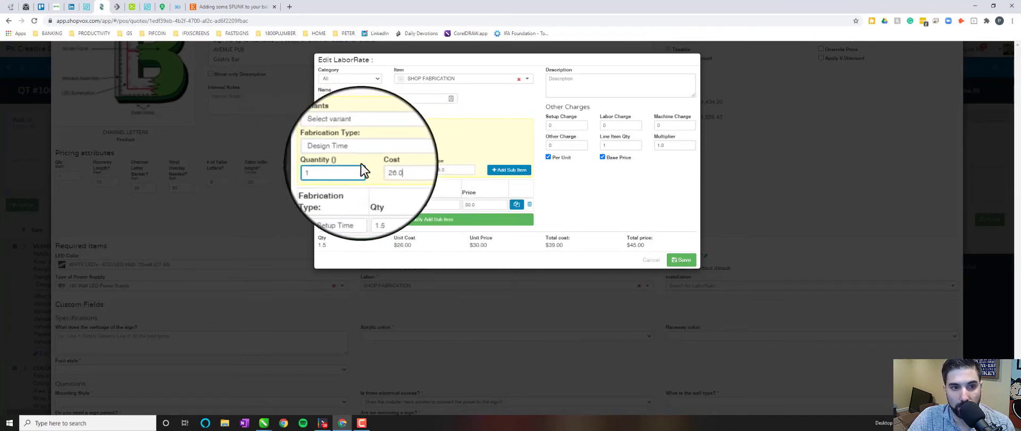
{"action": "key", "text": "Tab"}
{"action": "left_click", "coordinate": [513, 171]}
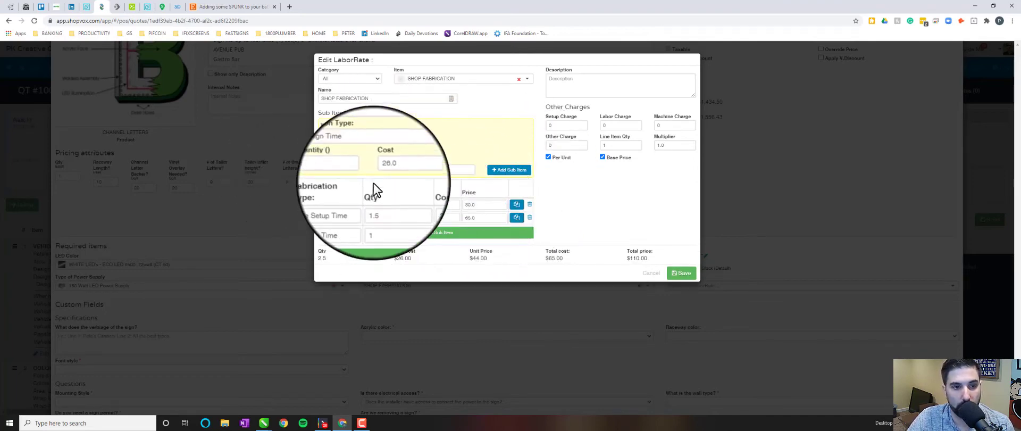
Add a Routing Time sub item with quantity 2 to the shop fabrication labor.
{"action": "left_click", "coordinate": [372, 152]}
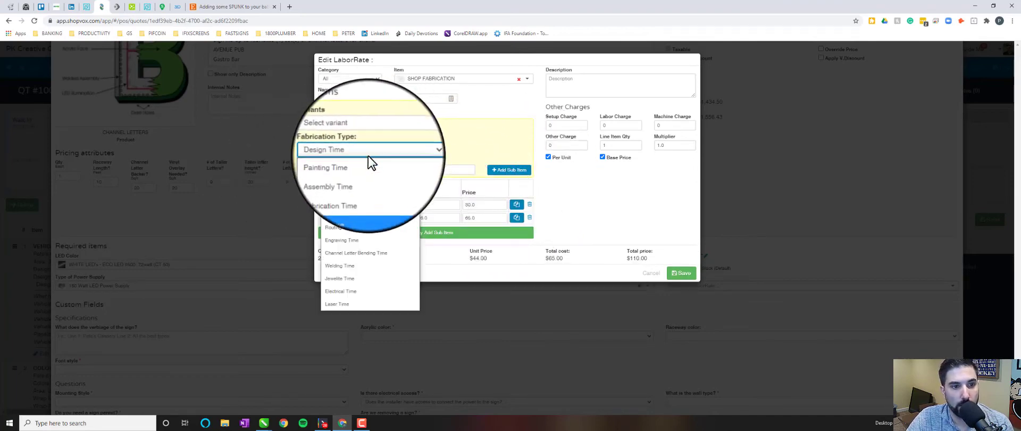
{"action": "left_click", "coordinate": [369, 221]}
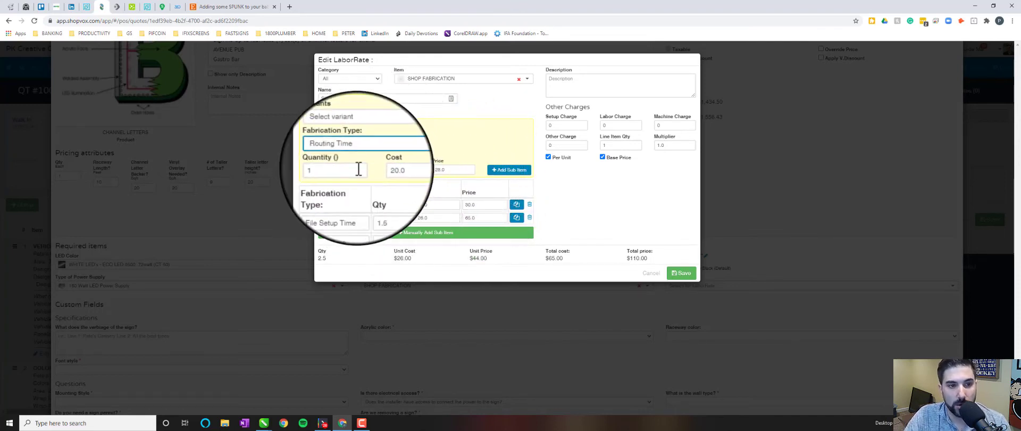
{"action": "left_click", "coordinate": [340, 169]}
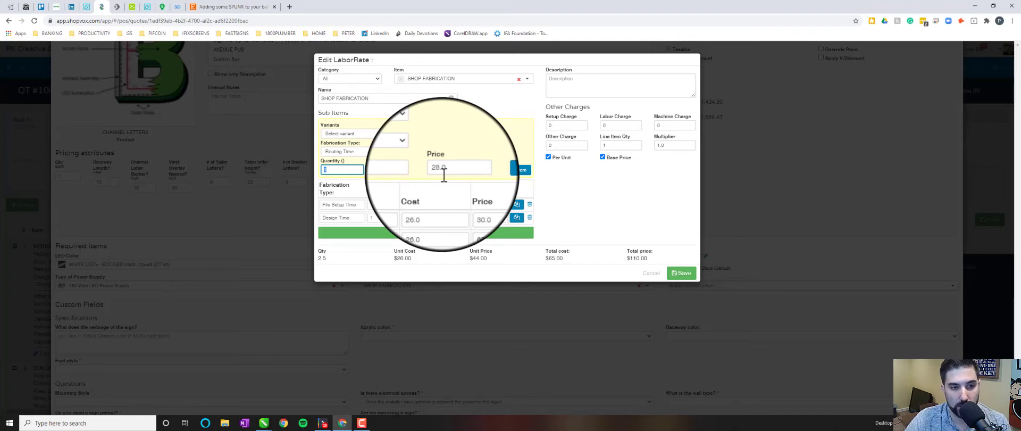
{"action": "left_click", "coordinate": [508, 171]}
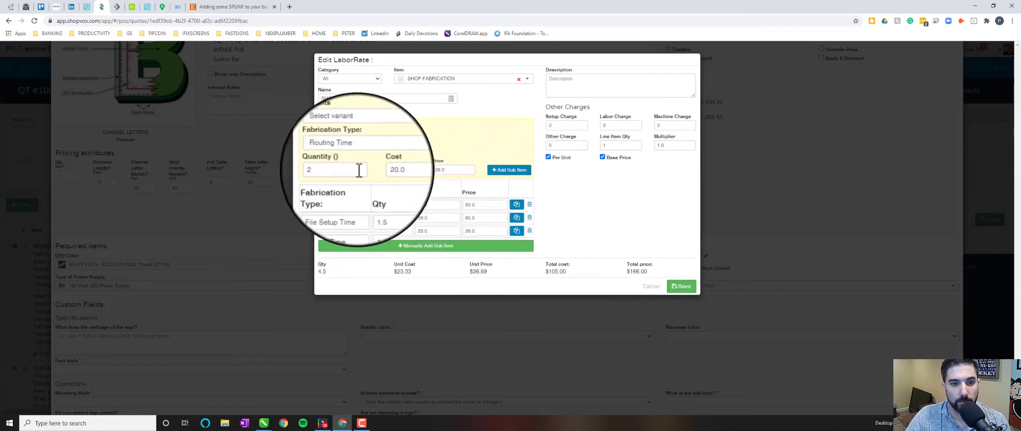
Add a Channel Letter Bending Time sub item with quantity 6 to the shop fabrication labor.
{"action": "left_click", "coordinate": [355, 151]}
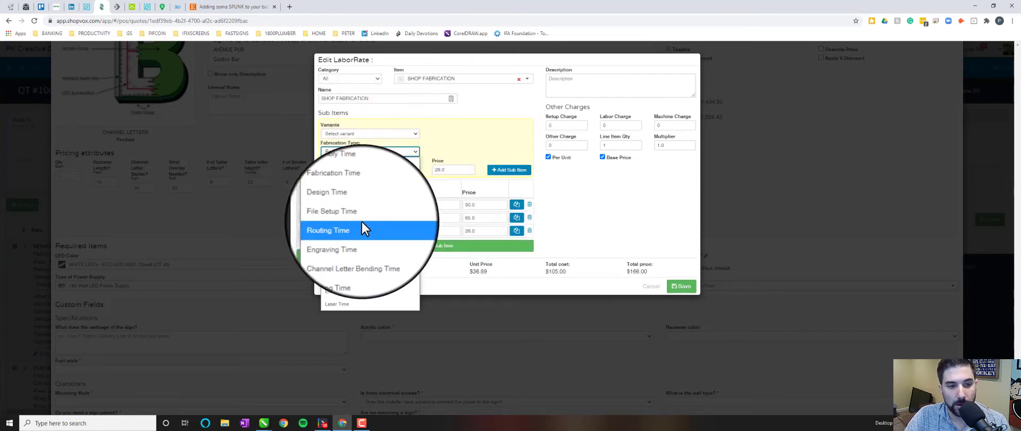
{"action": "left_click", "coordinate": [360, 250]}
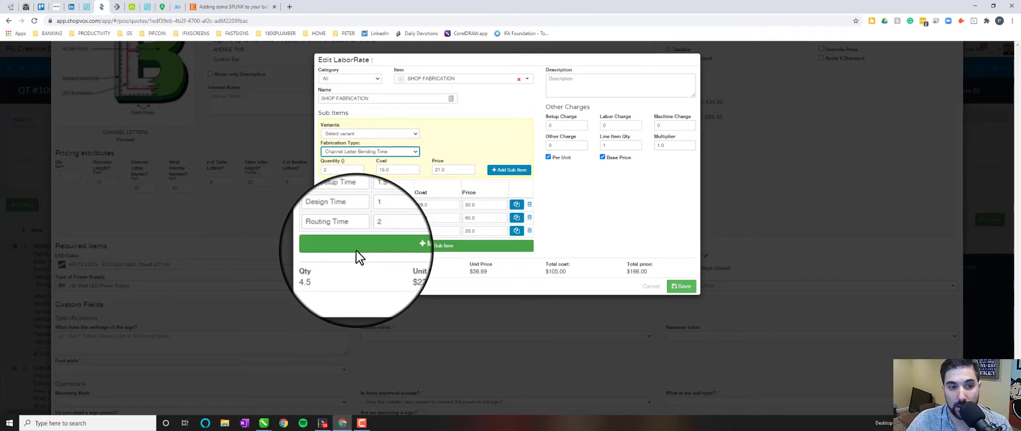
{"action": "left_click", "coordinate": [330, 169]}
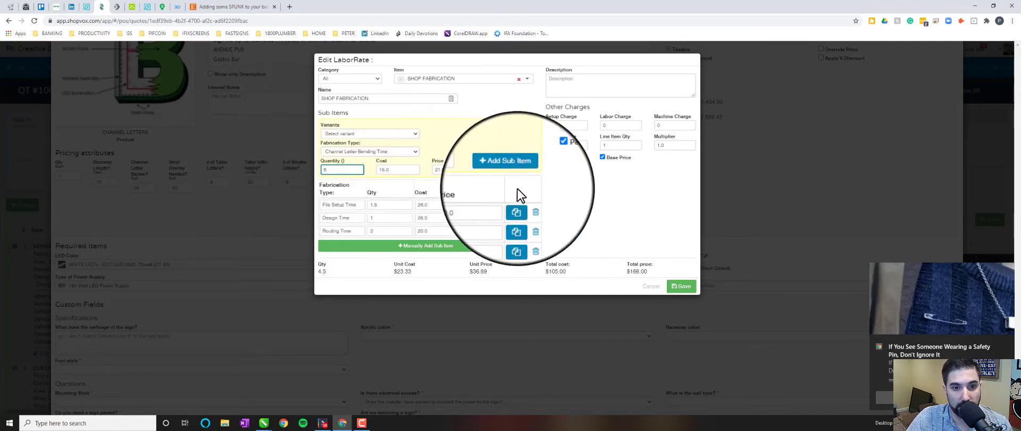
{"action": "left_click", "coordinate": [511, 170]}
Add an Assembly Time sub item with quantity 10 to the shop fabrication labor.
{"action": "left_click", "coordinate": [367, 151]}
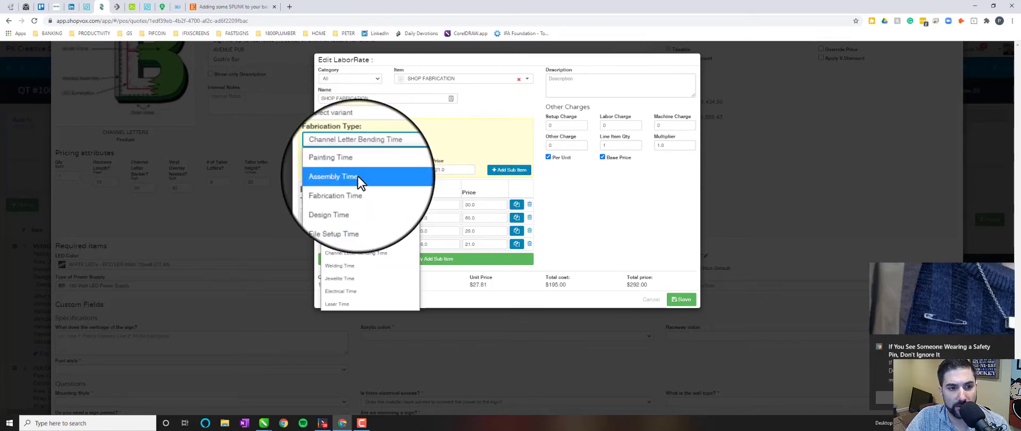
{"action": "left_click", "coordinate": [357, 175]}
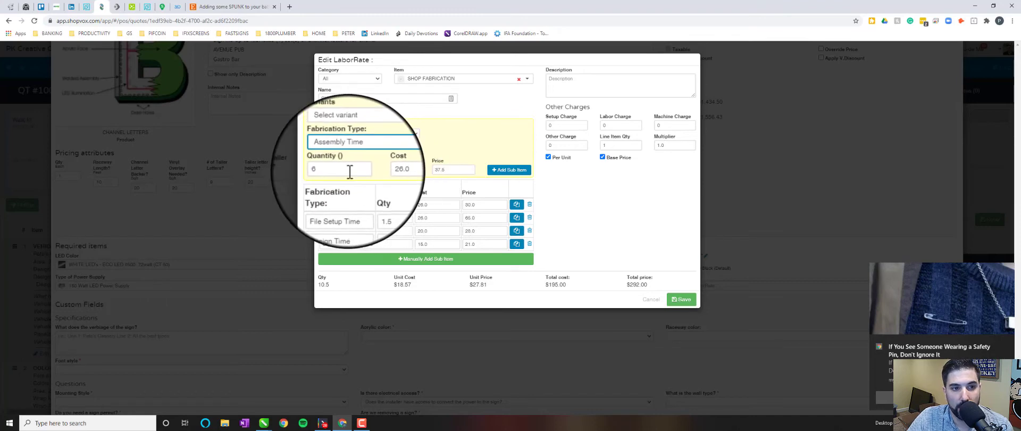
{"action": "left_click", "coordinate": [351, 170]}
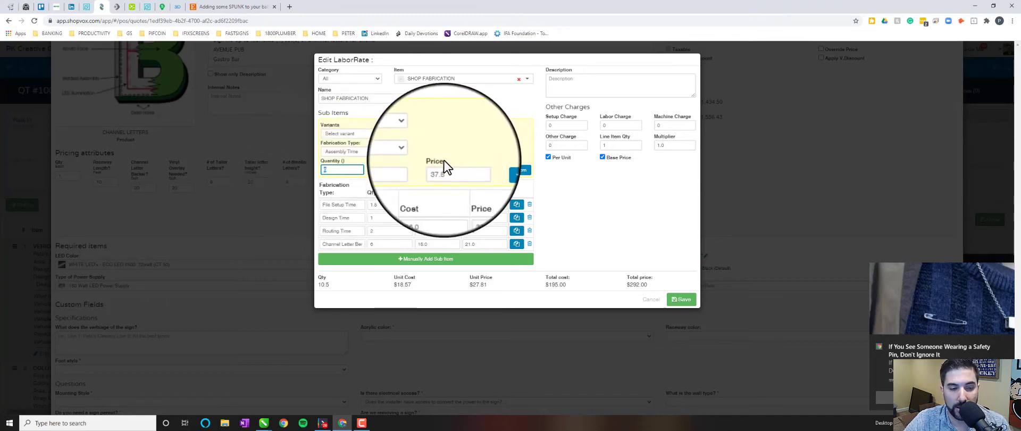
{"action": "type", "text": "1"}
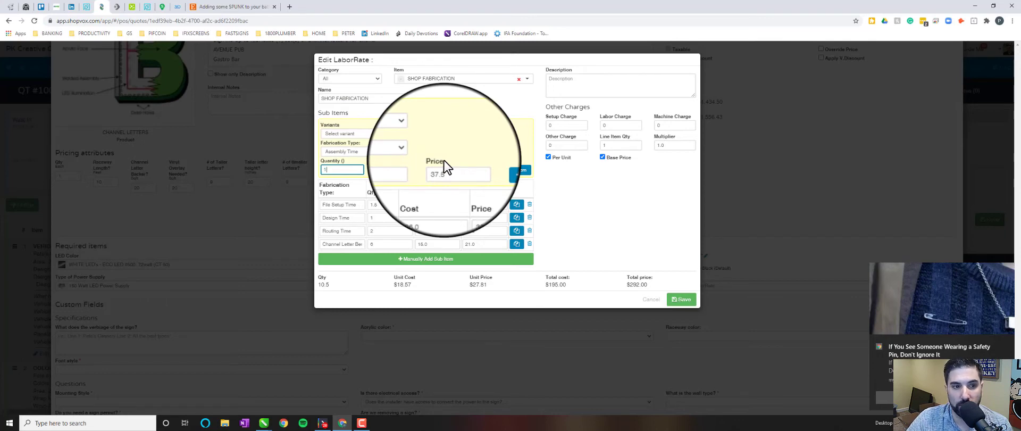
{"action": "type", "text": "0"}
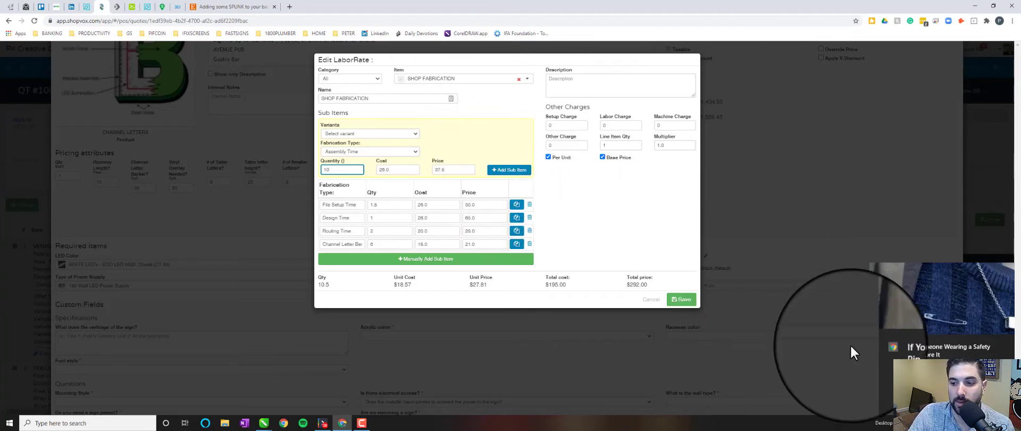
{"action": "left_click", "coordinate": [526, 181]}
Add an Electrical Time sub item with quantity 8 to the shop fabrication labor.
{"action": "left_click", "coordinate": [347, 150]}
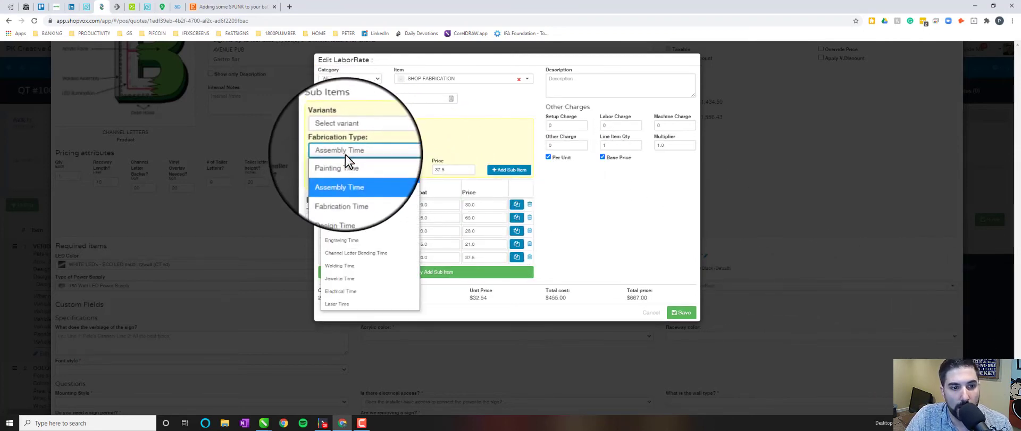
{"action": "left_click", "coordinate": [349, 290]}
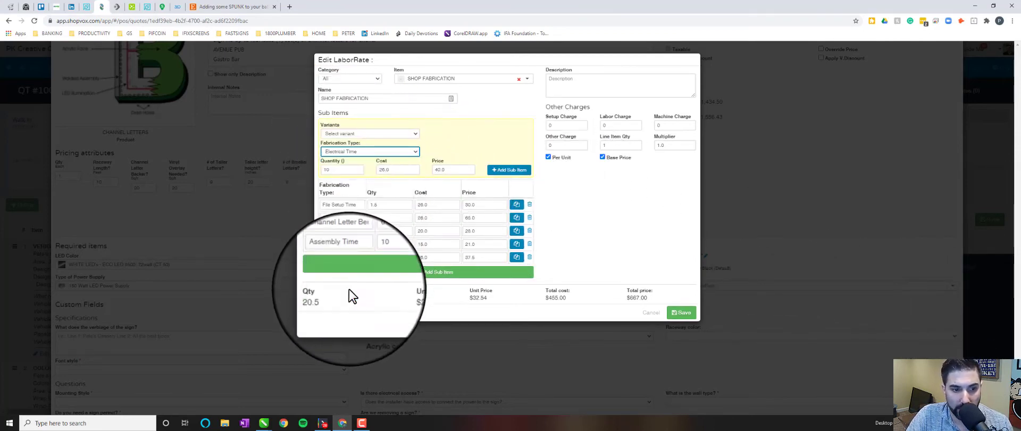
{"action": "left_click_drag", "start_coordinate": [343, 170], "coordinate": [269, 153]}
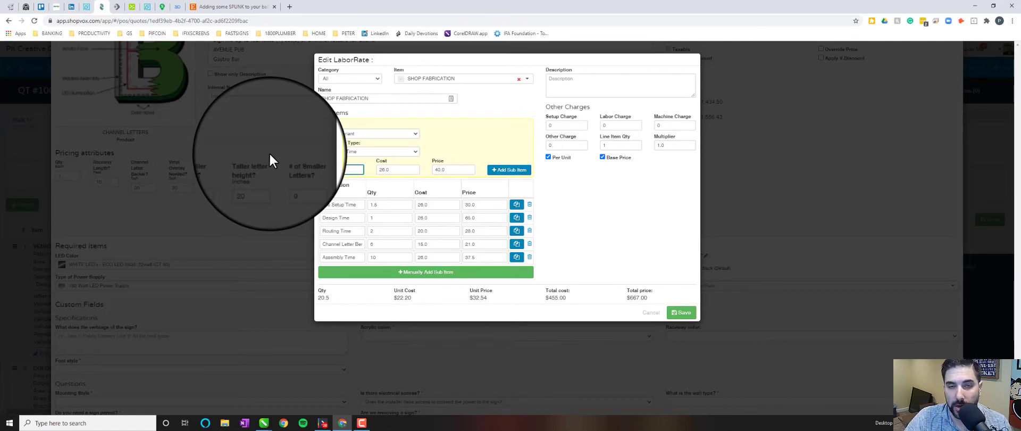
{"action": "left_click", "coordinate": [509, 170]}
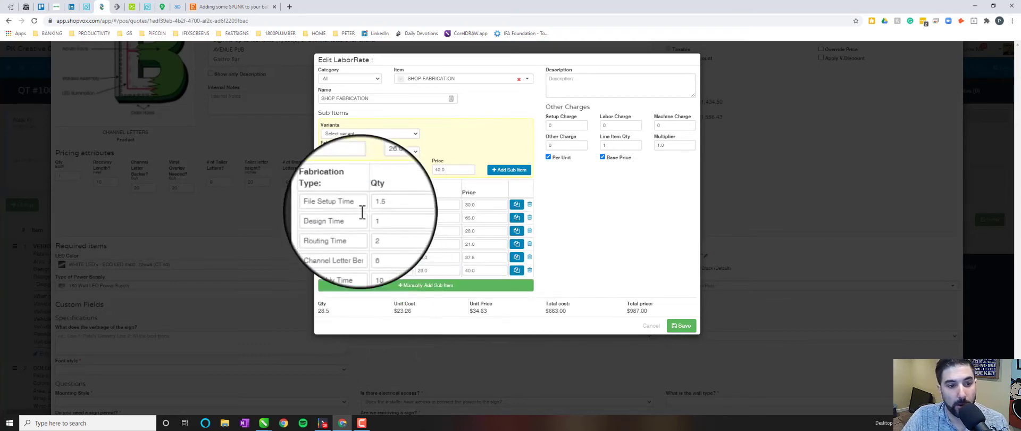
Add a Jewelite Time sub item with quantity 6 to the shop fabrication labor.
{"action": "left_click", "coordinate": [351, 152]}
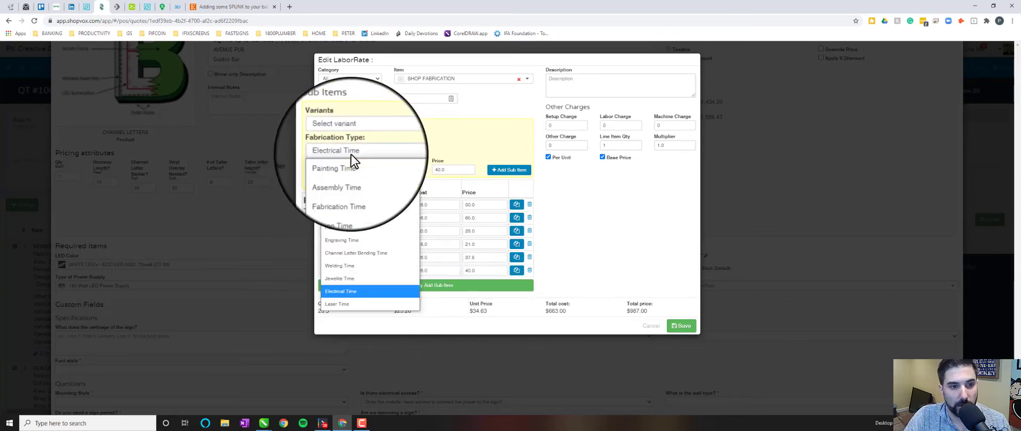
{"action": "left_click", "coordinate": [349, 279]}
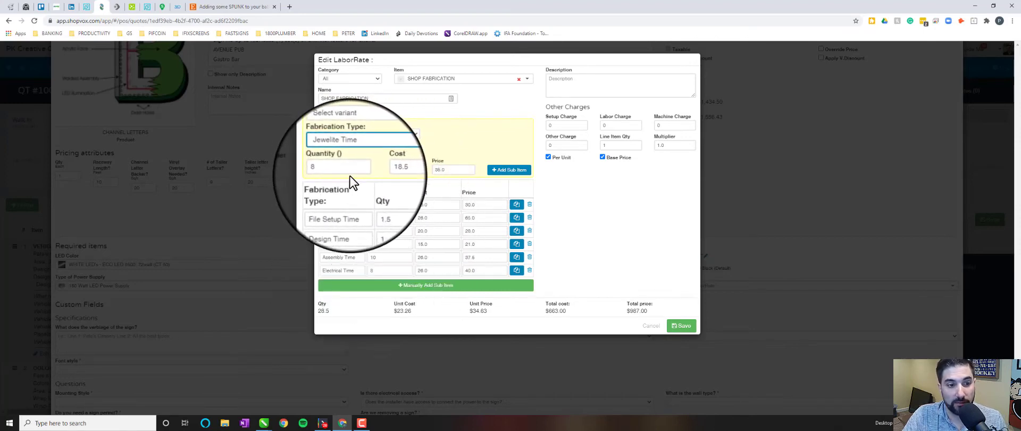
{"action": "double_click", "coordinate": [348, 170]}
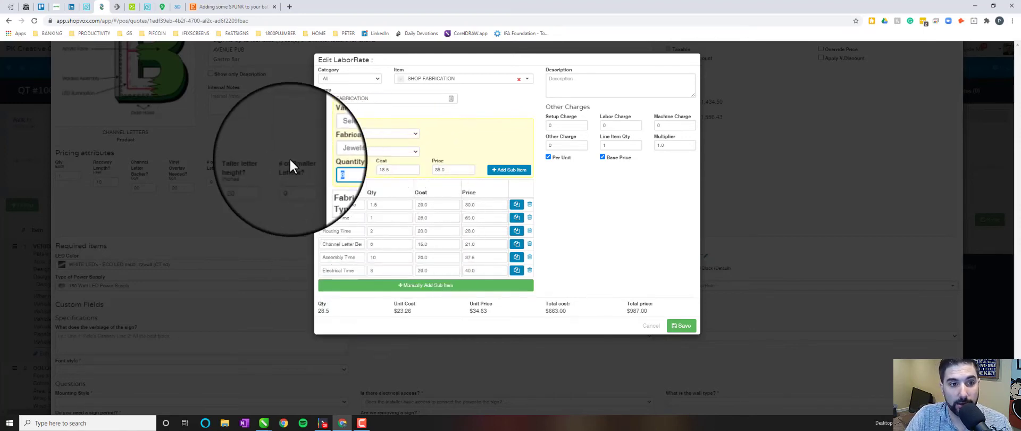
{"action": "left_click", "coordinate": [510, 170]}
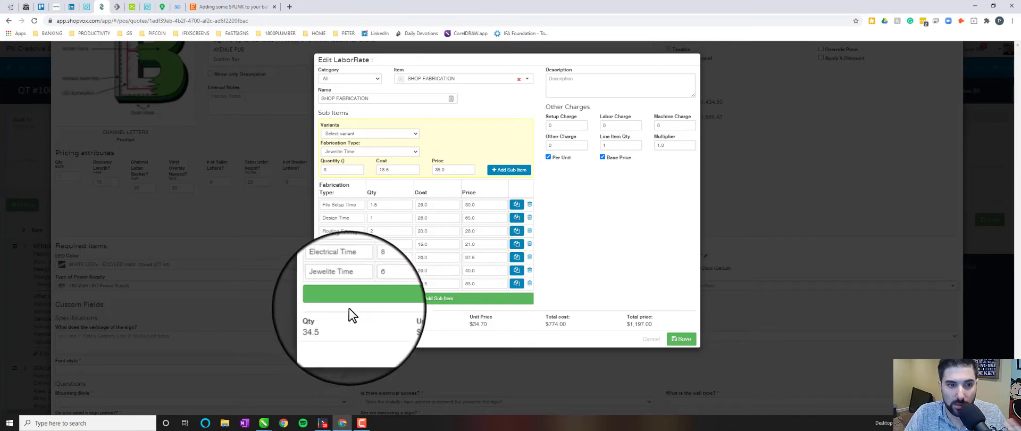
Check the total quantity, cost and price of the shop fabrication labor and save it.
{"action": "double_click", "coordinate": [326, 325]}
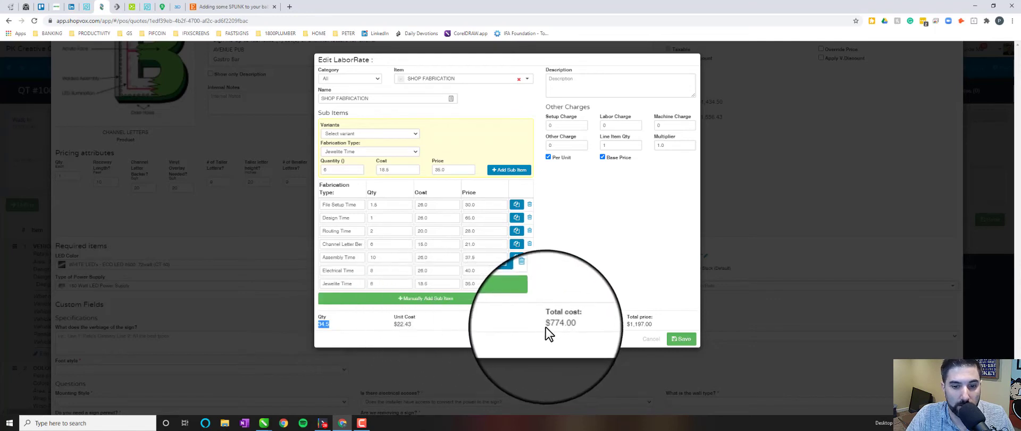
{"action": "double_click", "coordinate": [563, 324]}
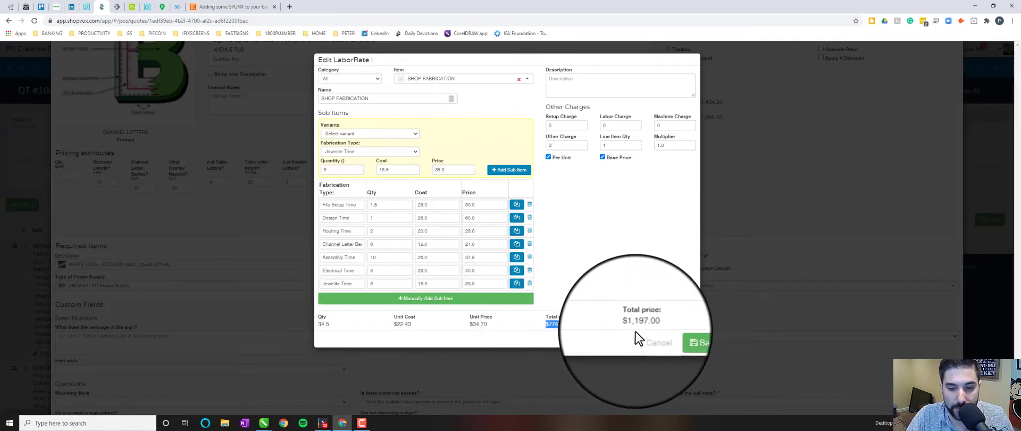
{"action": "double_click", "coordinate": [652, 326]}
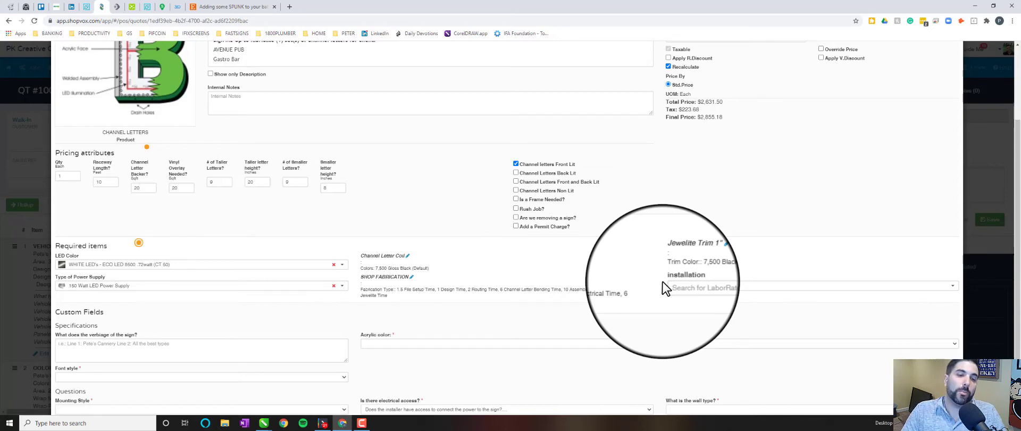
Set the installation labor rate to SIGN TECHS INSTALLATIONS and save it with a Bucket Truck sub item of 2 Installers and quantity 5.
{"action": "left_click", "coordinate": [703, 291]}
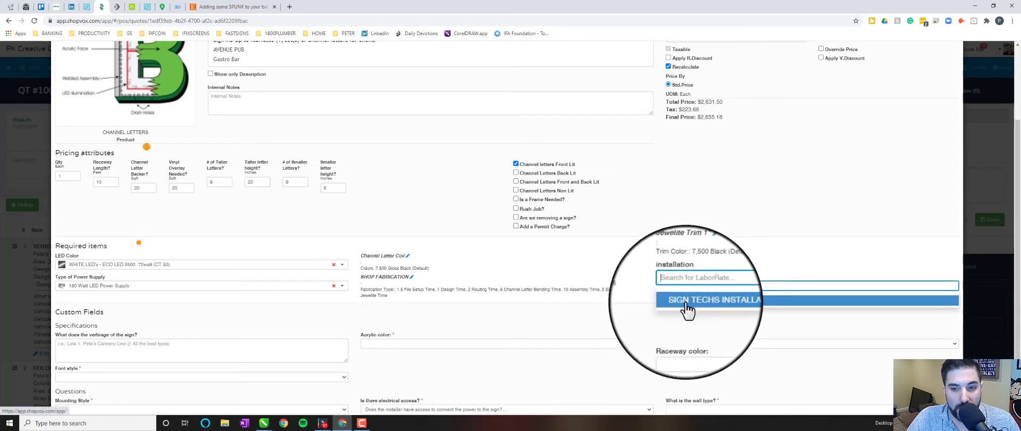
{"action": "left_click", "coordinate": [732, 301]}
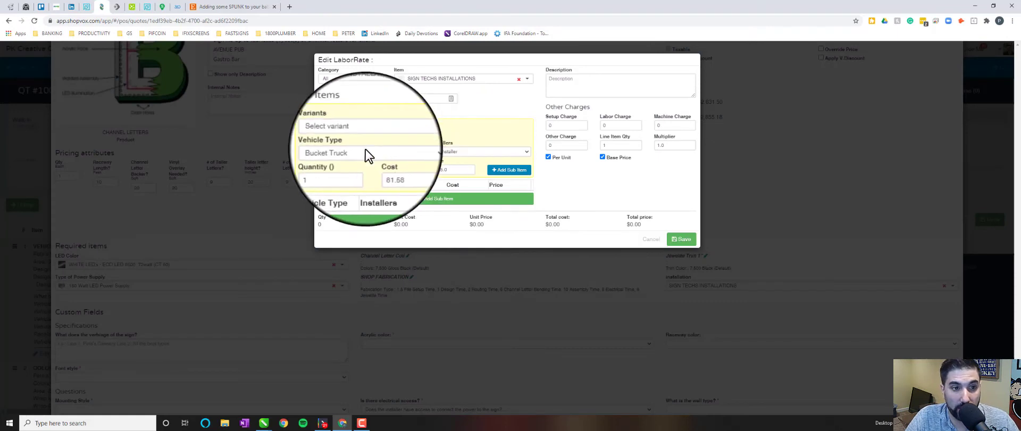
{"action": "left_click", "coordinate": [375, 152]}
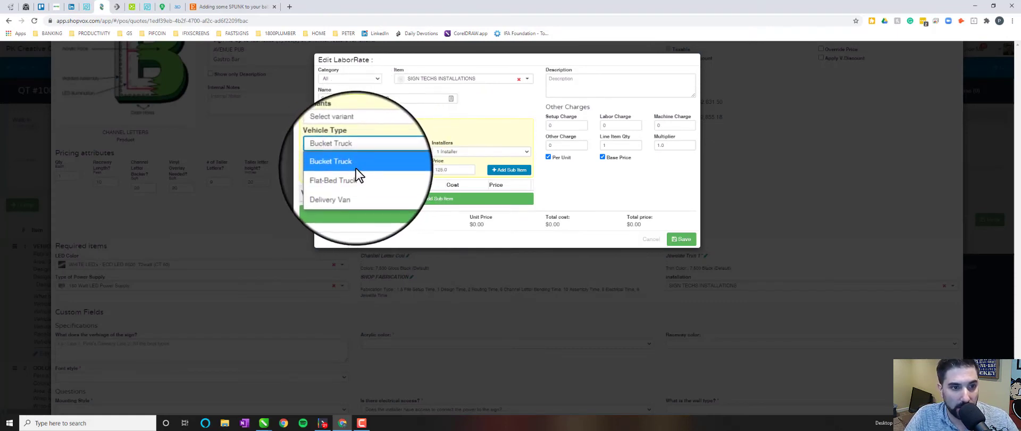
{"action": "left_click", "coordinate": [356, 168]}
{"action": "left_click", "coordinate": [459, 154]}
{"action": "left_click", "coordinate": [457, 178]}
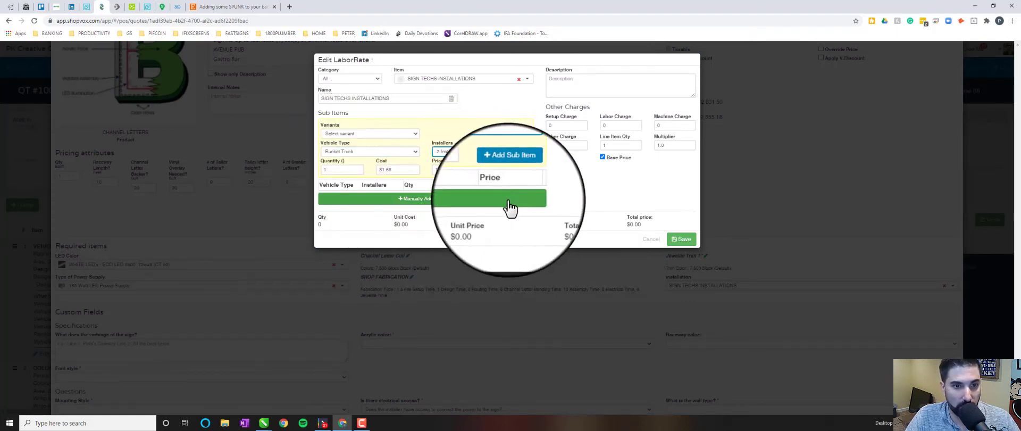
{"action": "left_click", "coordinate": [353, 169]}
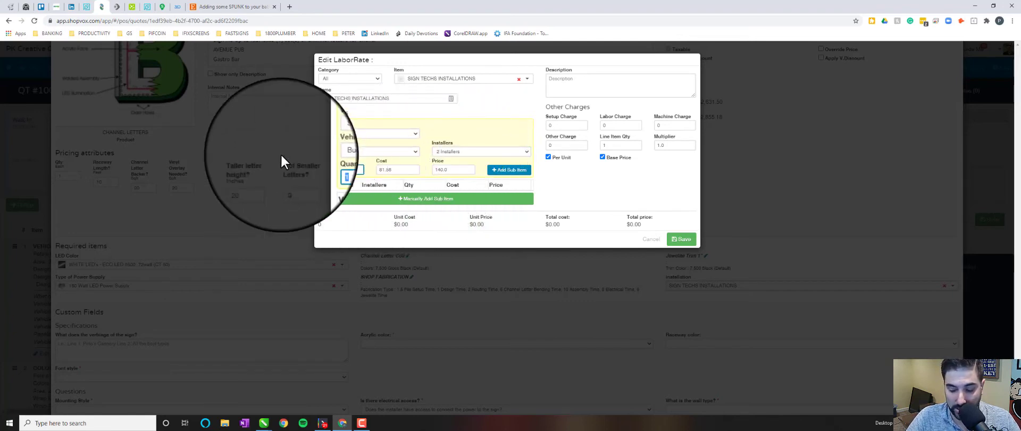
{"action": "type", "text": "5"}
{"action": "left_click", "coordinate": [508, 170]}
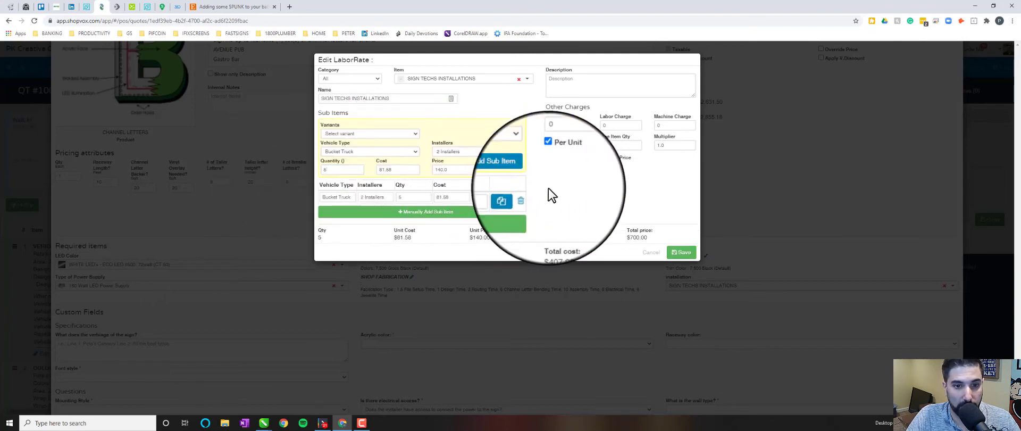
{"action": "left_click", "coordinate": [682, 252]}
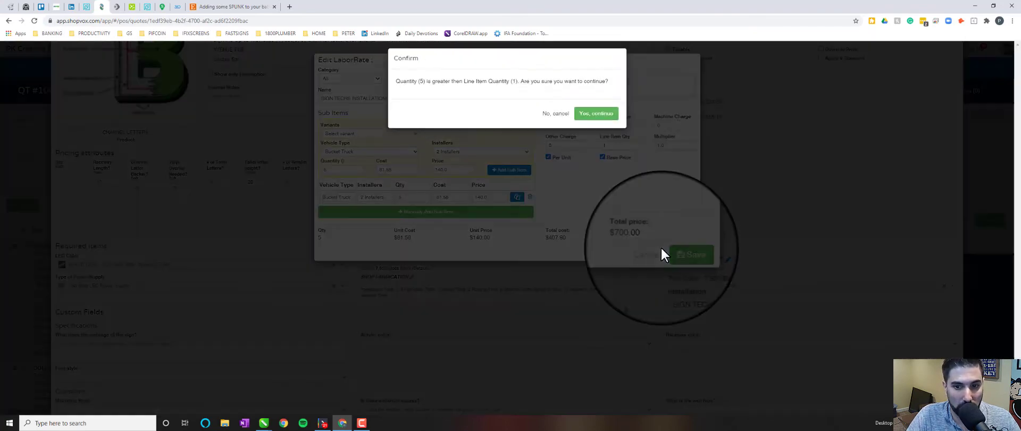
{"action": "left_click", "coordinate": [592, 117]}
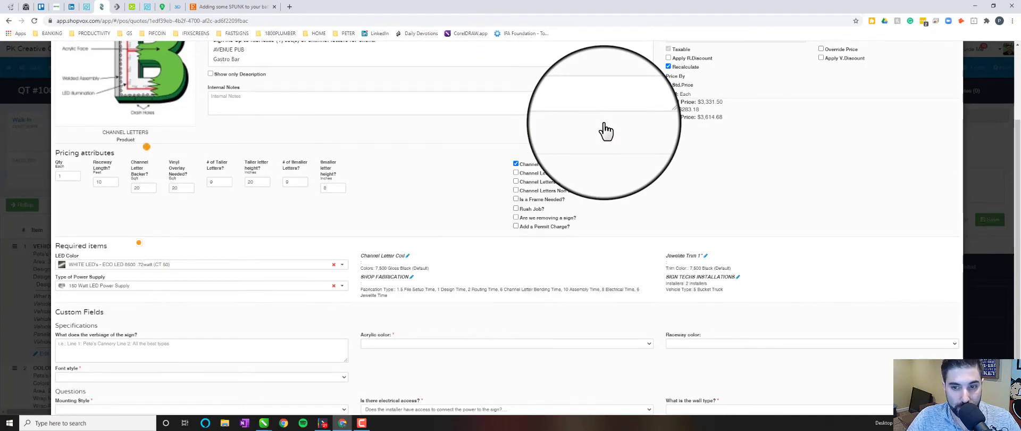
{"action": "left_click_drag", "start_coordinate": [666, 277], "coordinate": [685, 276]}
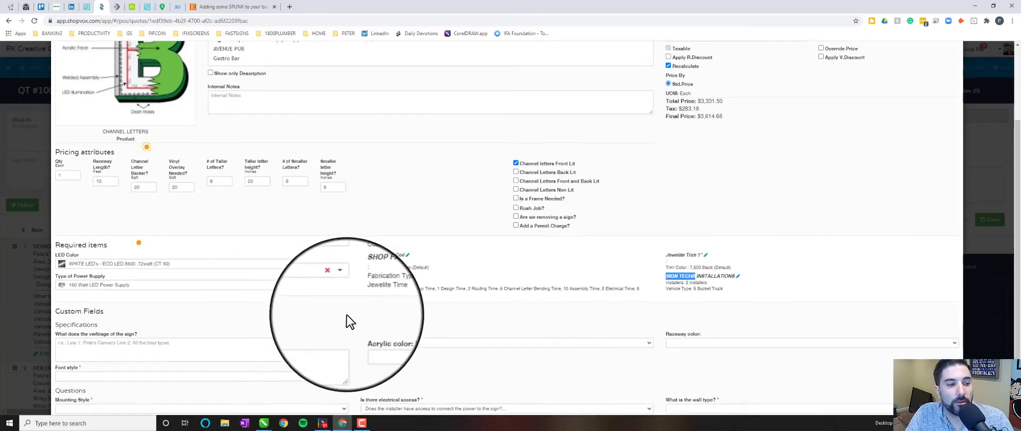
Enter the sign's verbiage in the custom specifications as "Avenue Pub" with "Gastro Bar" on a second line.
{"action": "scroll", "coordinate": [345, 311], "scroll_direction": "down", "scroll_amount": 1}
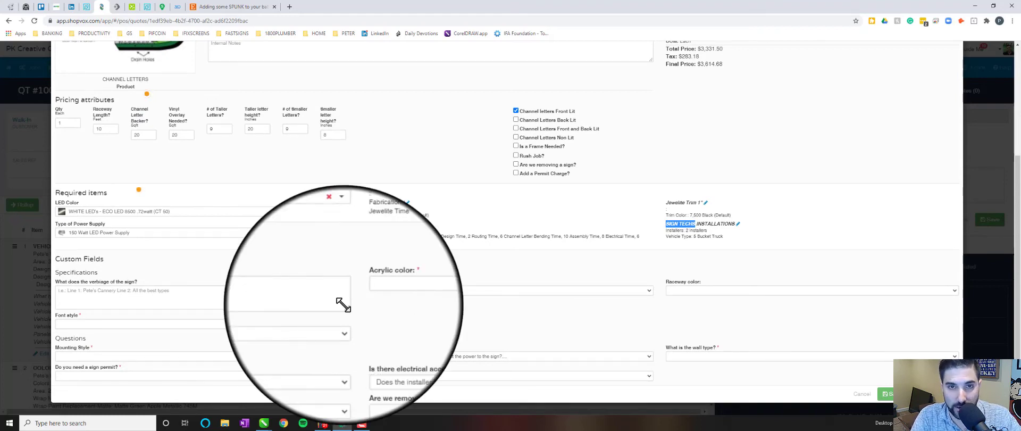
{"action": "left_click", "coordinate": [275, 296]}
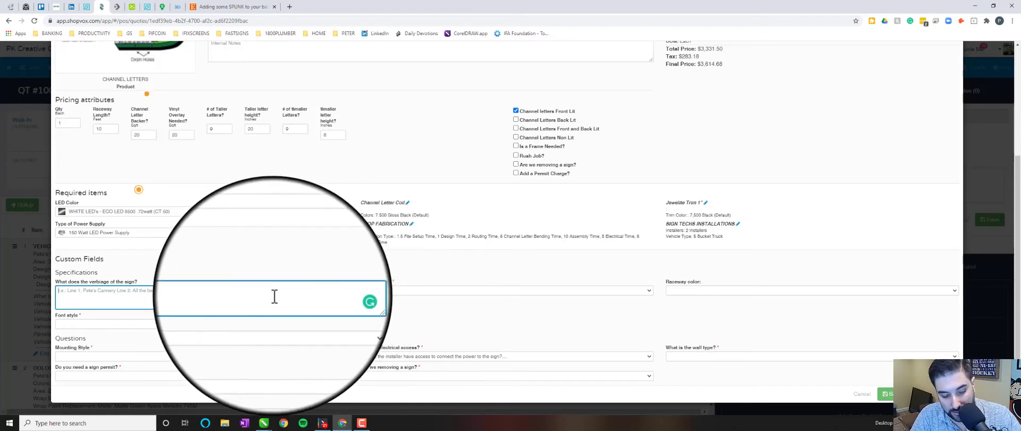
{"action": "type", "text": "Avenue P"}
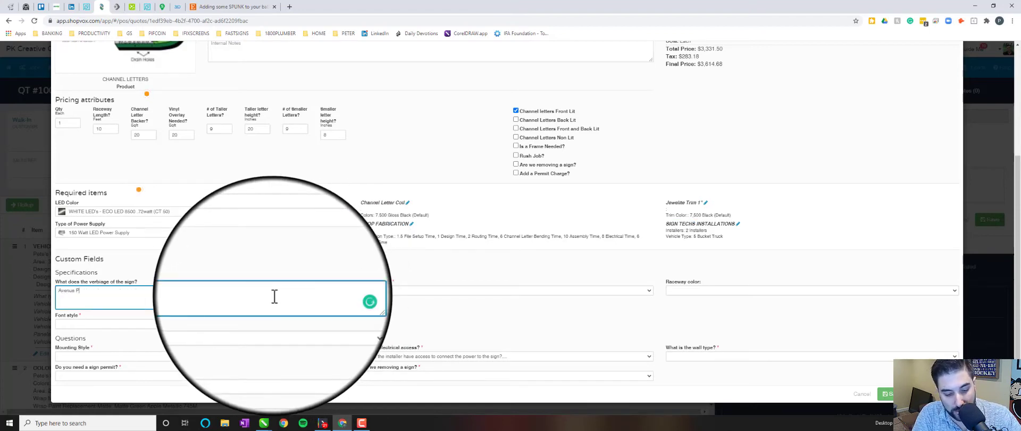
{"action": "type", "text": "ub"}
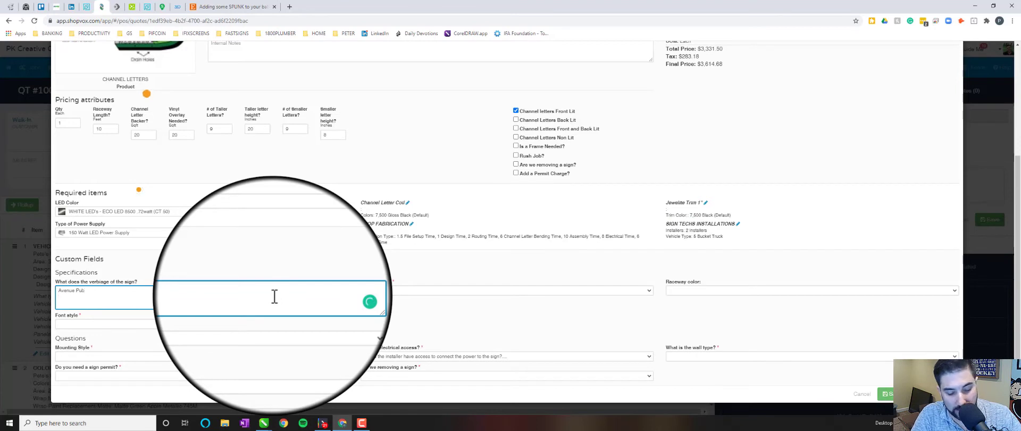
{"action": "key", "text": "Return"}
{"action": "type", "text": "Gastro Bar"}
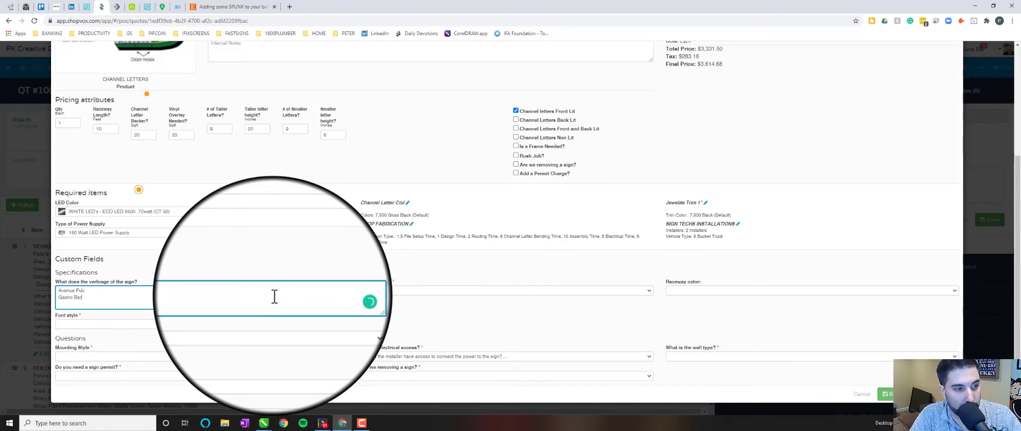
Set the acrylic color to White and the raceway color to Match Paint Color.
{"action": "left_click", "coordinate": [426, 292]}
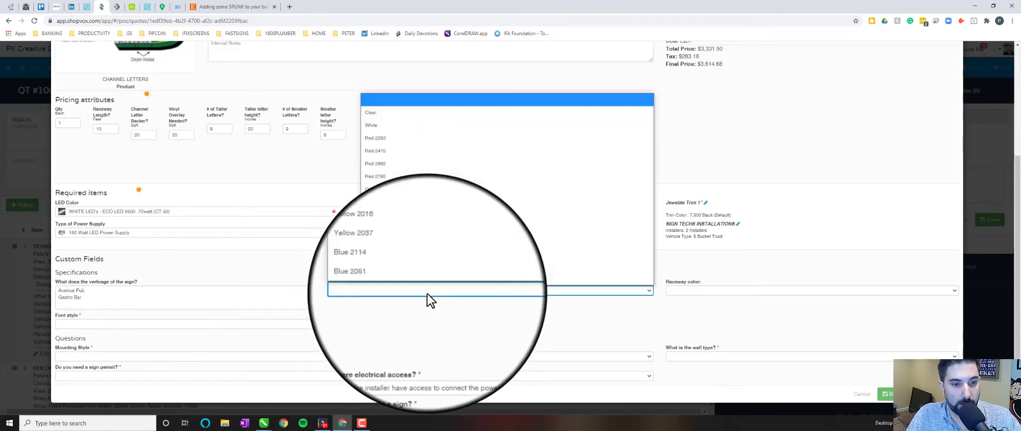
{"action": "left_click", "coordinate": [409, 126]}
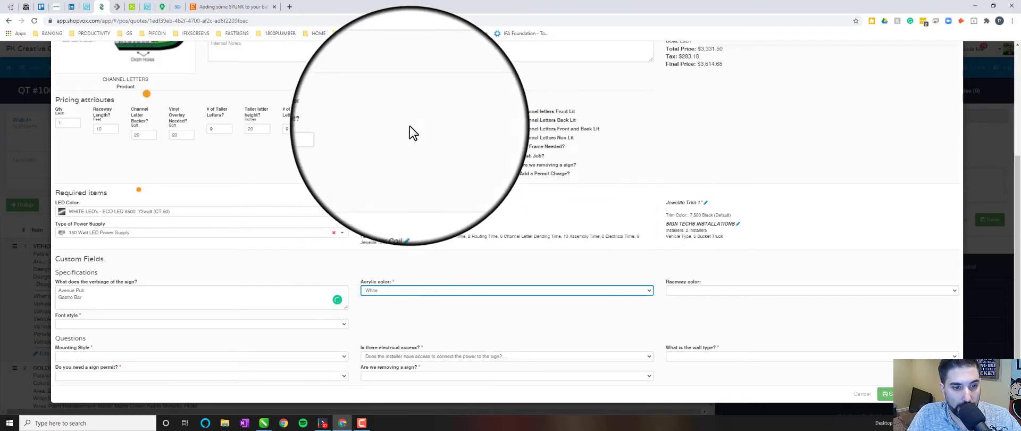
{"action": "left_click", "coordinate": [686, 288]}
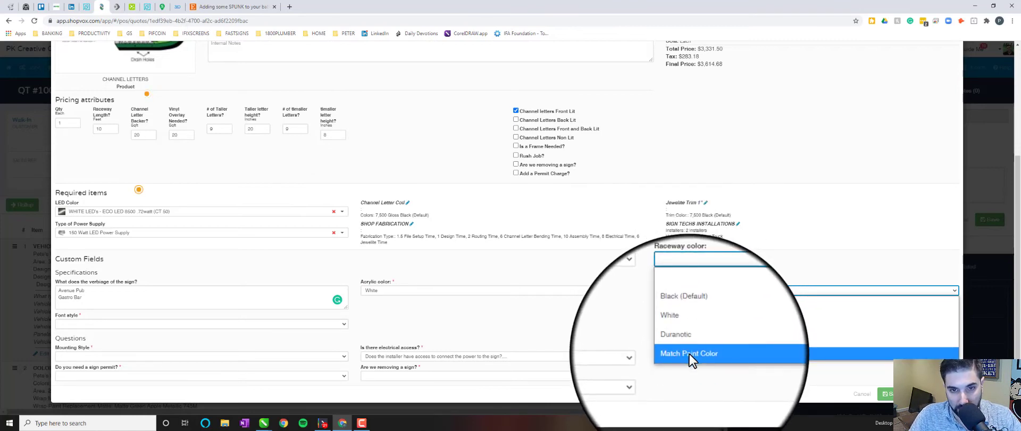
{"action": "left_click", "coordinate": [688, 352]}
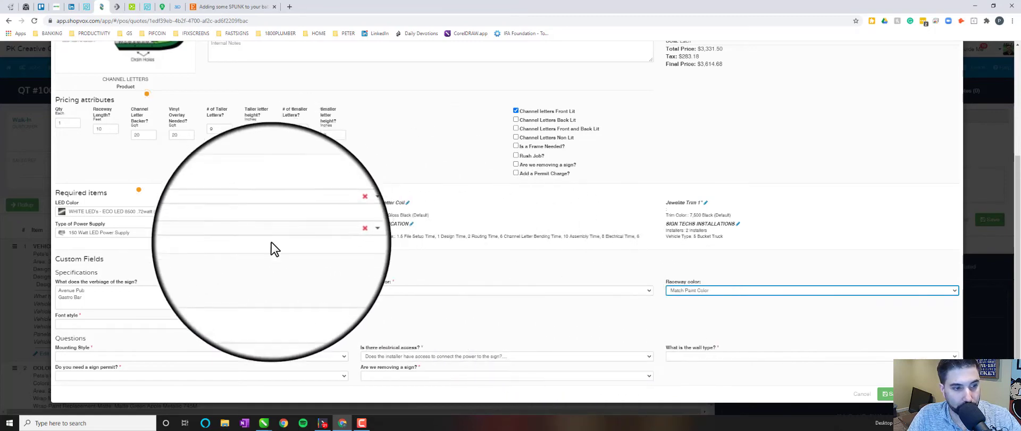
Choose Block as the font style and Raceway Mount as the mounting style.
{"action": "left_click", "coordinate": [233, 324]}
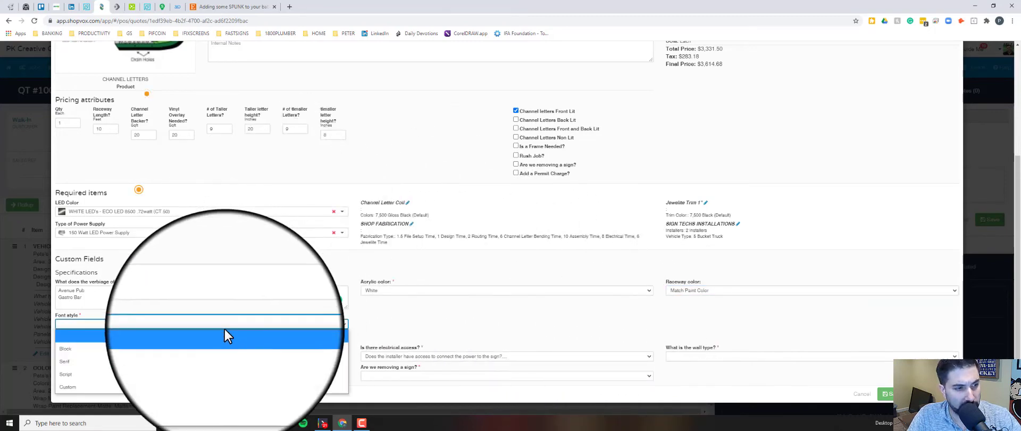
{"action": "left_click", "coordinate": [158, 342]}
{"action": "left_click", "coordinate": [147, 356]}
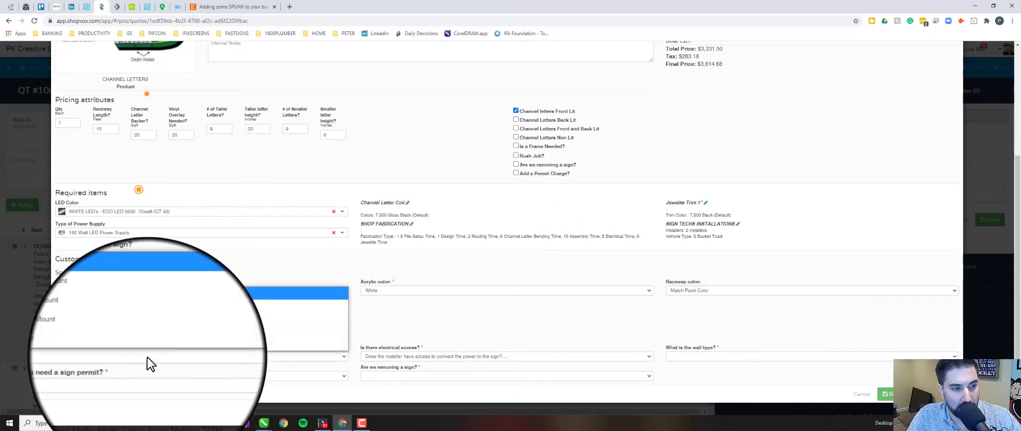
{"action": "left_click", "coordinate": [140, 308]}
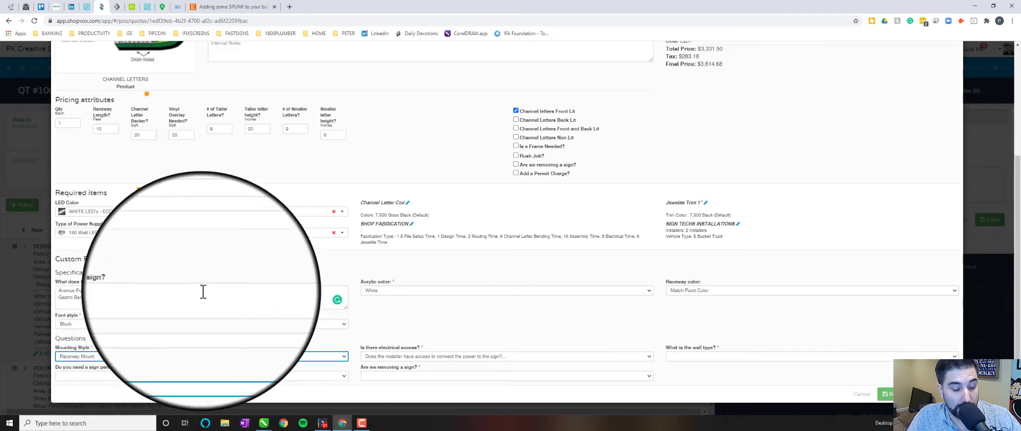
Answer Yes to the electrical access question and set the wall type to Brick Wall.
{"action": "left_click", "coordinate": [436, 355]}
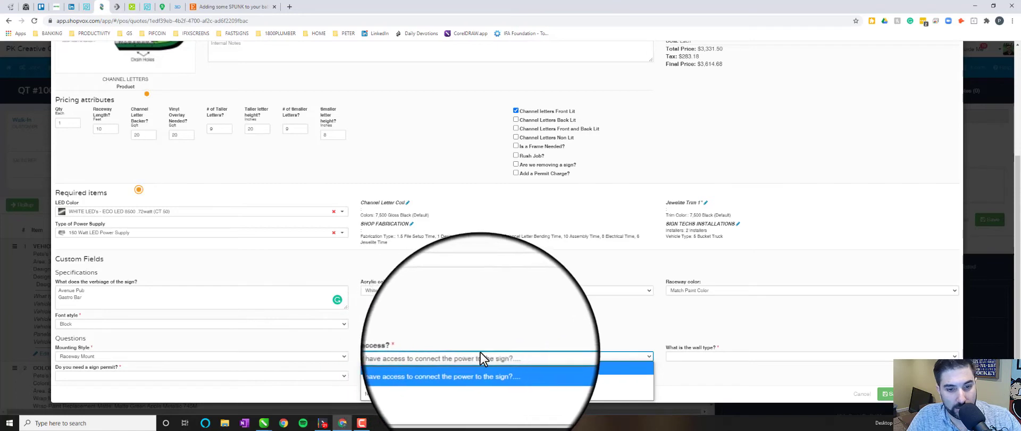
{"action": "left_click", "coordinate": [503, 323]}
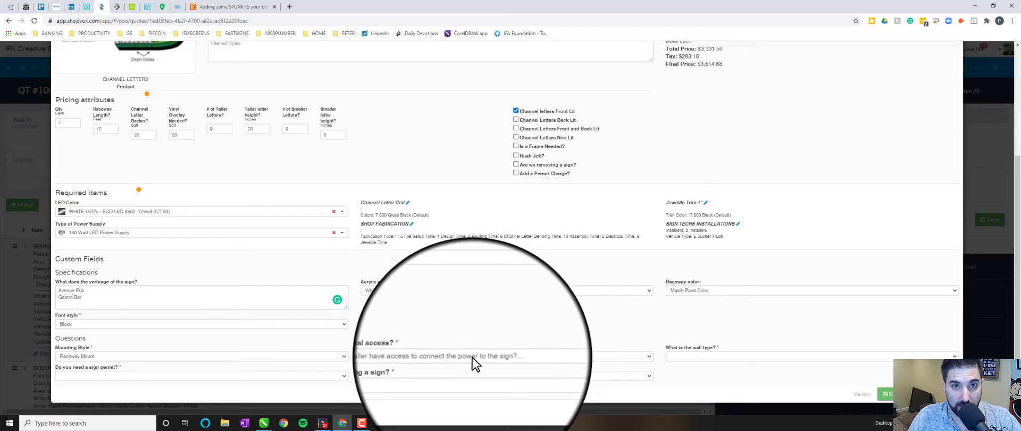
{"action": "left_click", "coordinate": [472, 357]}
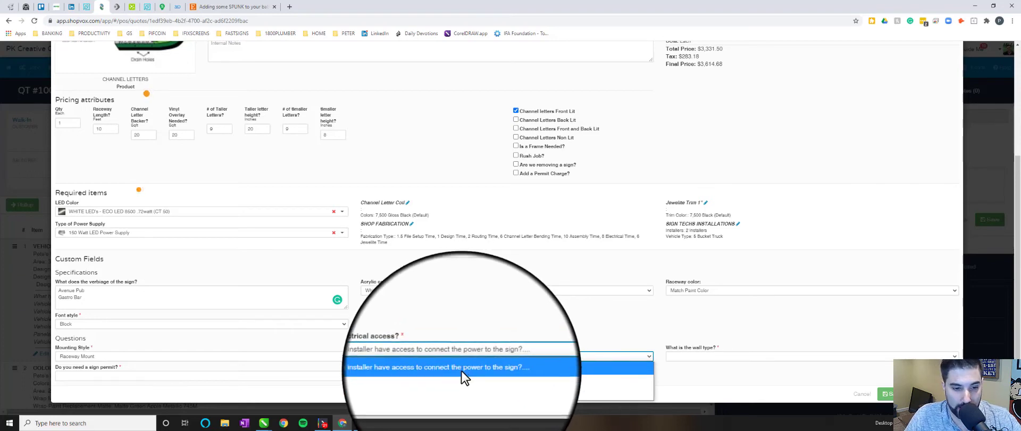
{"action": "left_click", "coordinate": [454, 377]}
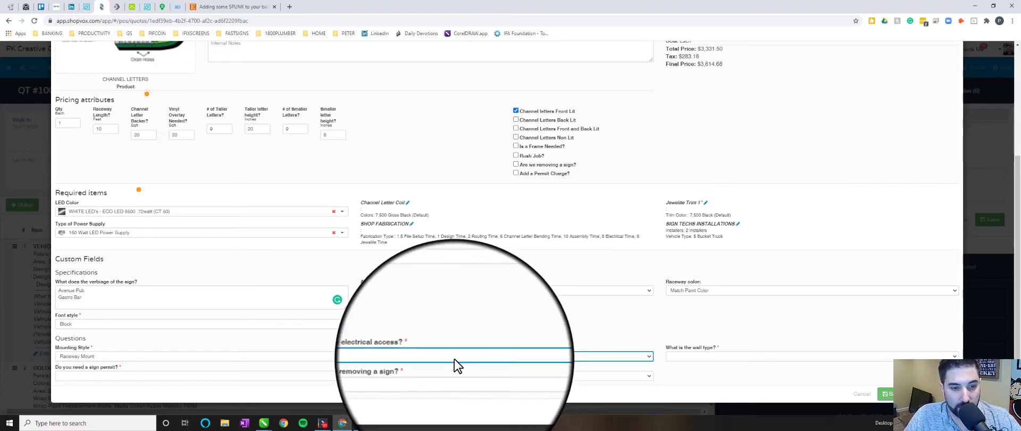
{"action": "left_click", "coordinate": [689, 357]}
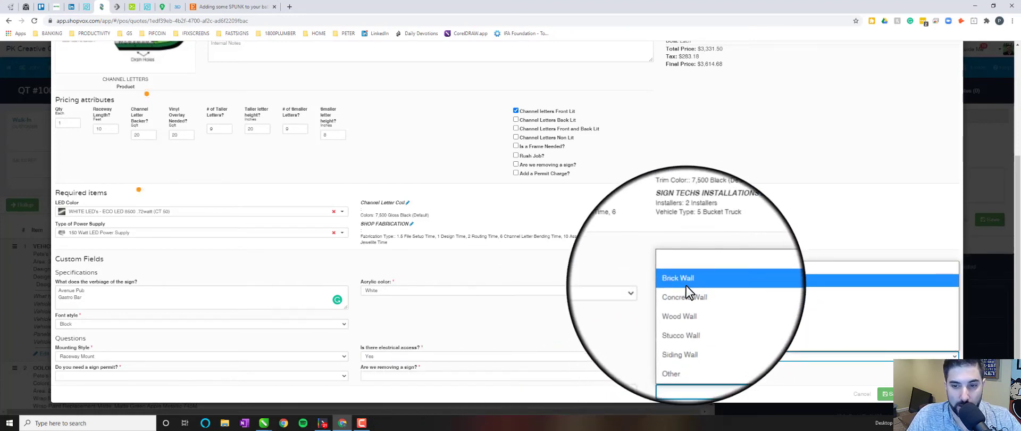
{"action": "left_click", "coordinate": [686, 290]}
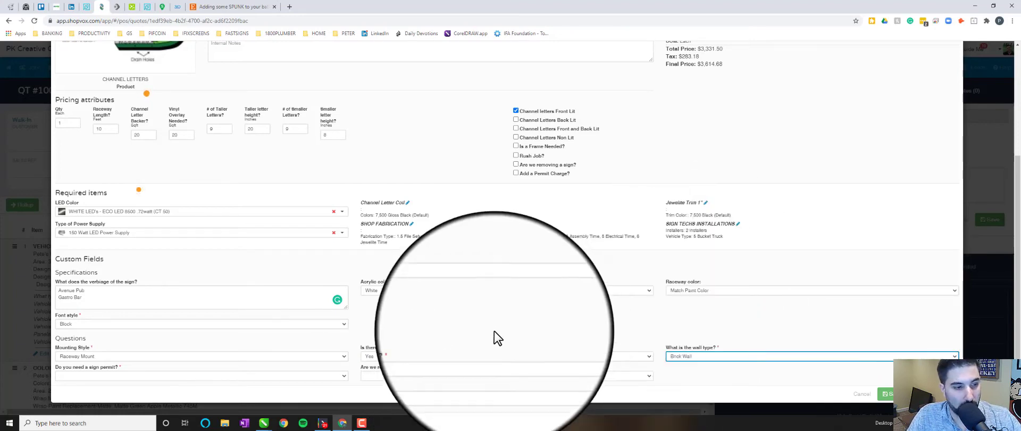
Answer YES to needing a sign permit and NO to removing a sign, and save the channel letters item.
{"action": "left_click", "coordinate": [185, 374]}
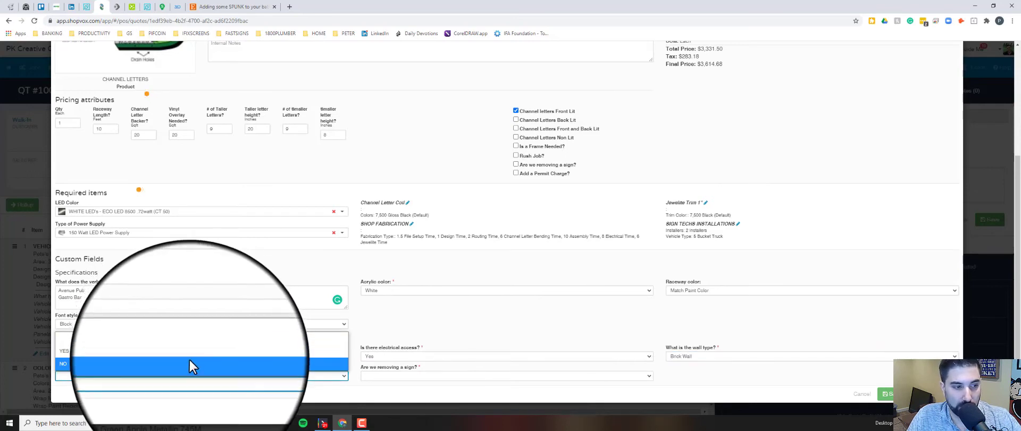
{"action": "left_click", "coordinate": [189, 349]}
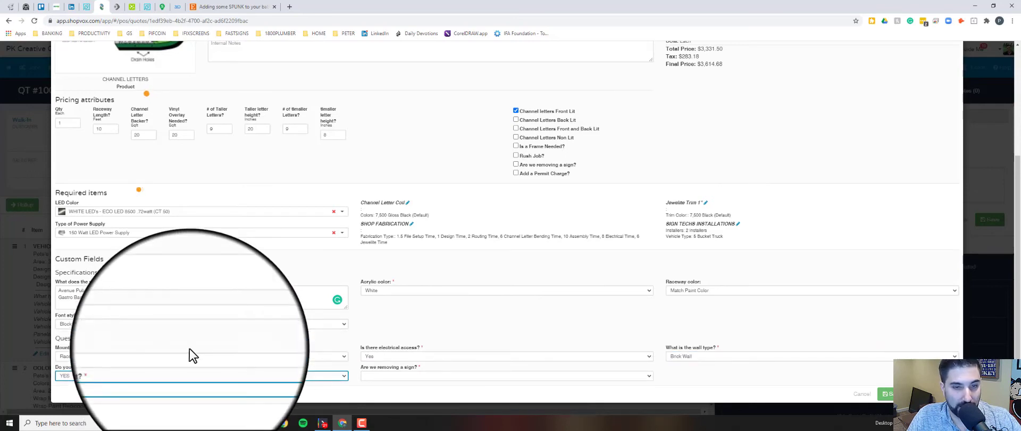
{"action": "scroll", "coordinate": [532, 308], "scroll_direction": "up", "scroll_amount": 2}
{"action": "scroll", "coordinate": [532, 319], "scroll_direction": "down", "scroll_amount": 2}
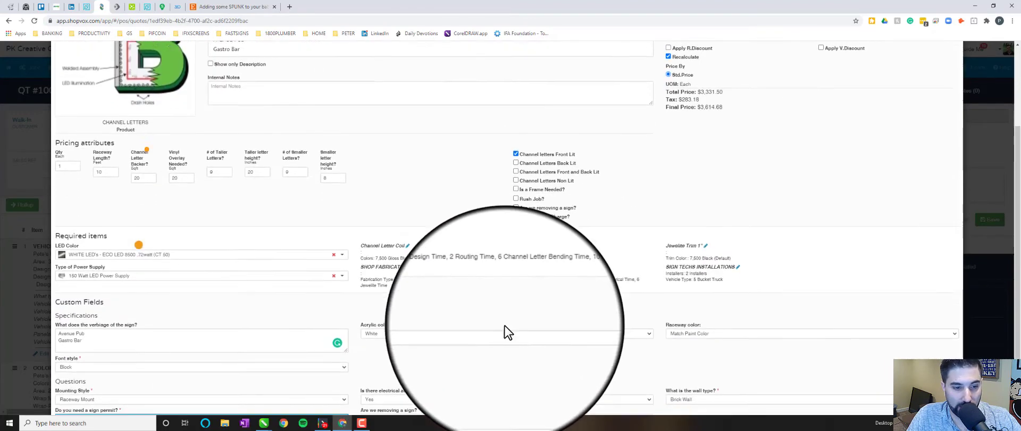
{"action": "left_click", "coordinate": [420, 376]}
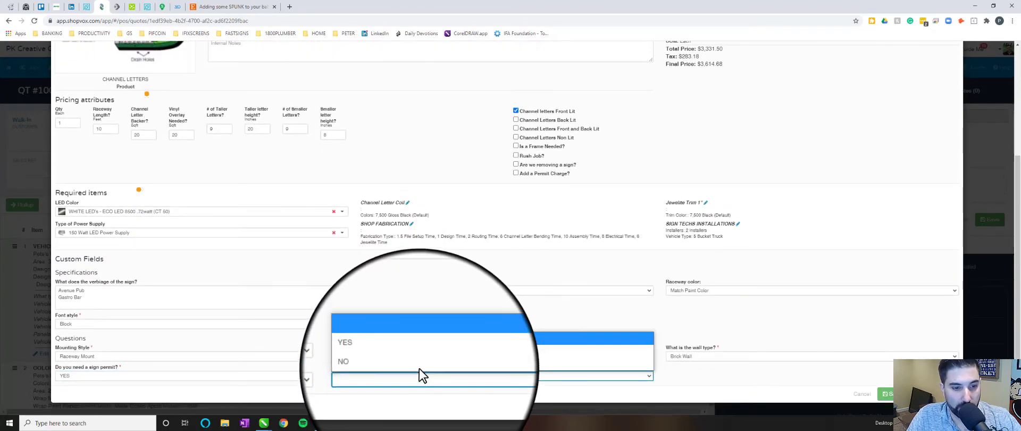
{"action": "left_click", "coordinate": [418, 361]}
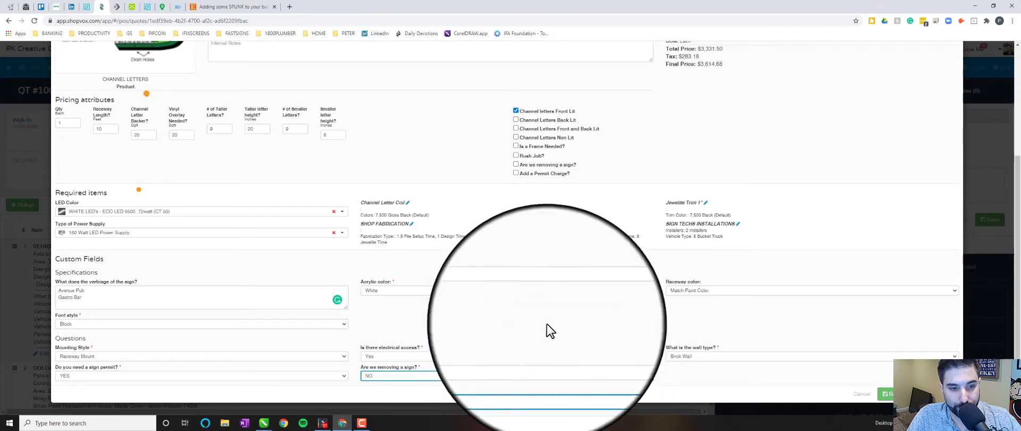
{"action": "left_click", "coordinate": [885, 394]}
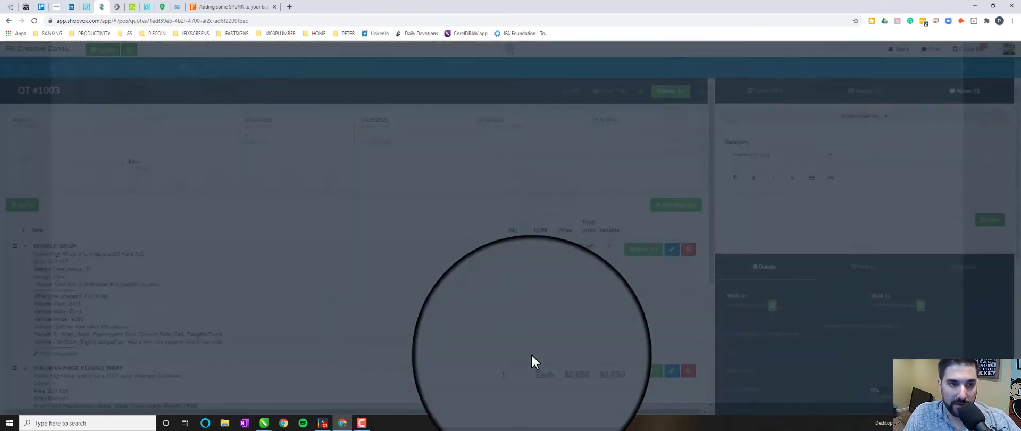
Review the saved item's material and labor breakdown, checking each line's quantity, total cost and total price.
{"action": "scroll", "coordinate": [301, 247], "scroll_direction": "down", "scroll_amount": 7}
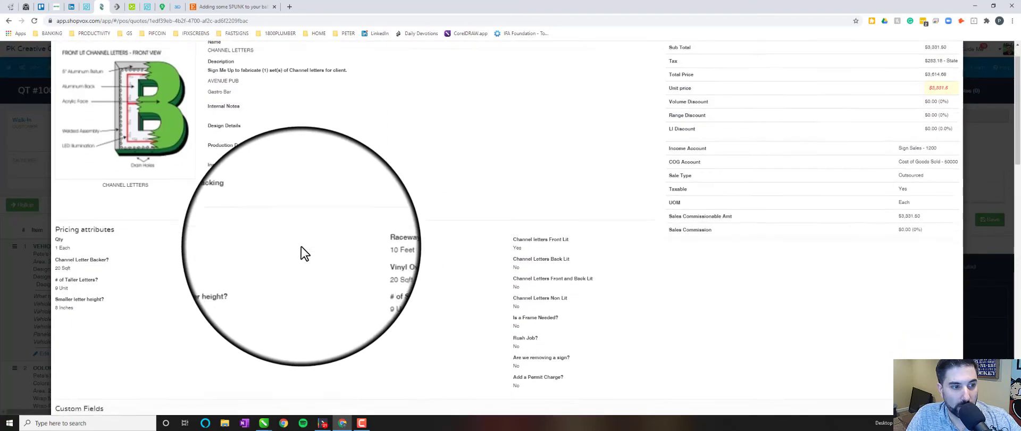
{"action": "scroll", "coordinate": [301, 246], "scroll_direction": "down", "scroll_amount": 1}
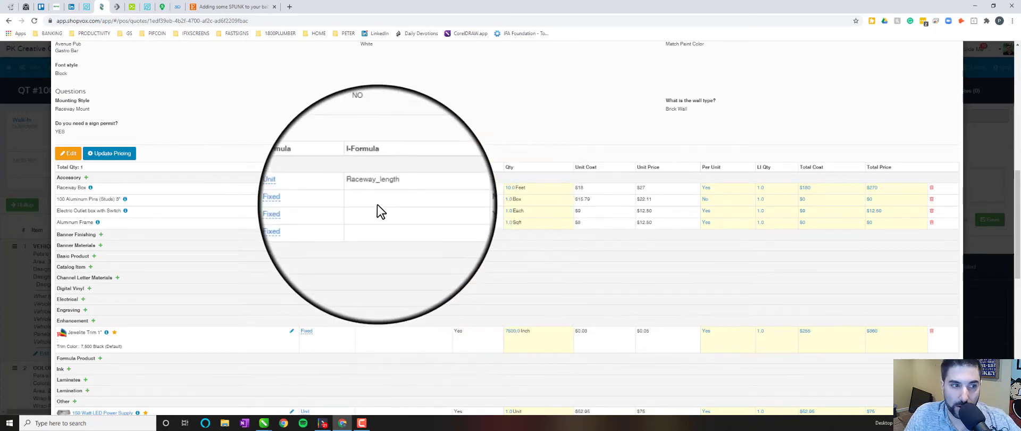
{"action": "scroll", "coordinate": [397, 209], "scroll_direction": "down", "scroll_amount": 4}
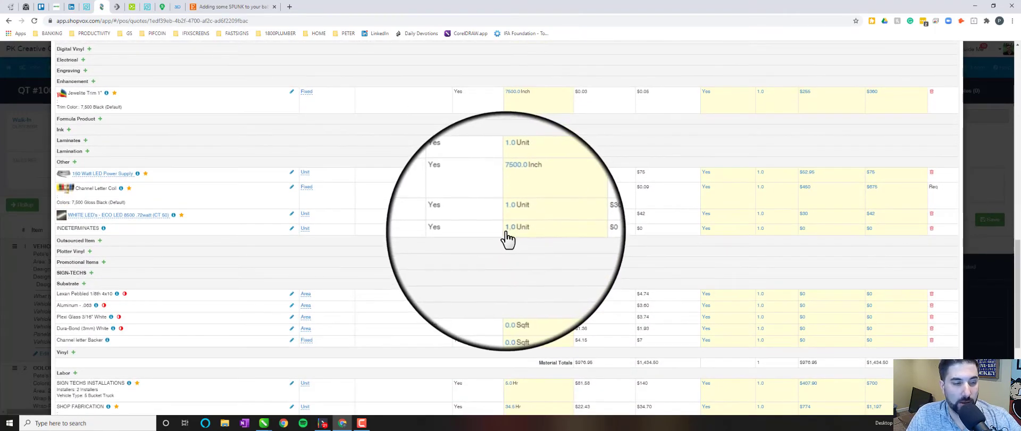
{"action": "scroll", "coordinate": [506, 226], "scroll_direction": "down", "scroll_amount": 2}
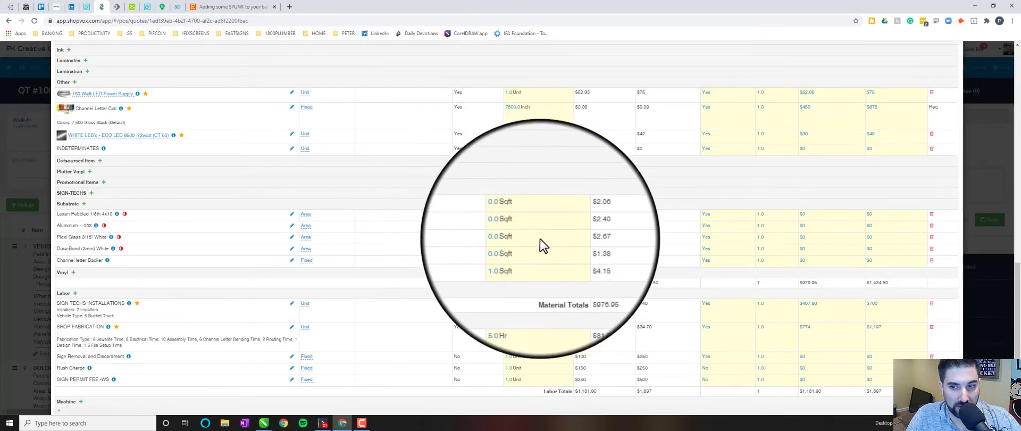
{"action": "scroll", "coordinate": [541, 240], "scroll_direction": "up", "scroll_amount": 2}
{"action": "scroll", "coordinate": [541, 249], "scroll_direction": "up", "scroll_amount": 2}
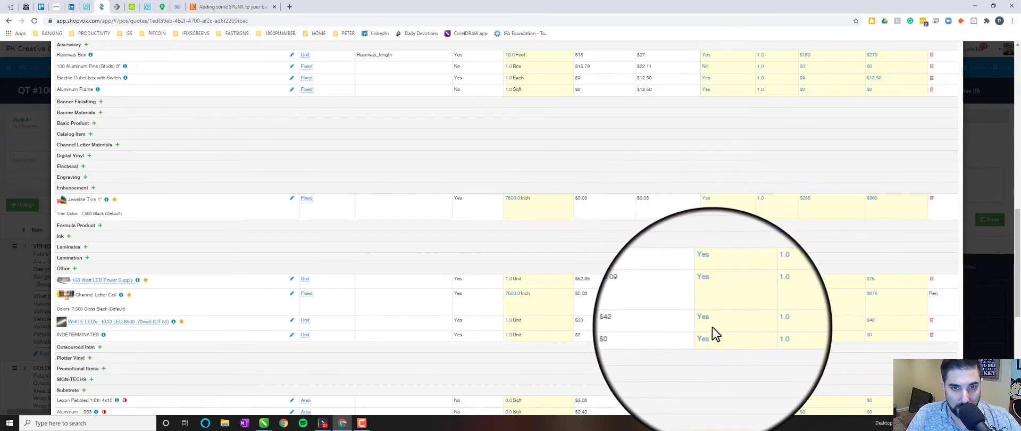
{"action": "scroll", "coordinate": [713, 327], "scroll_direction": "up", "scroll_amount": 2}
{"action": "scroll", "coordinate": [622, 310], "scroll_direction": "up", "scroll_amount": 1}
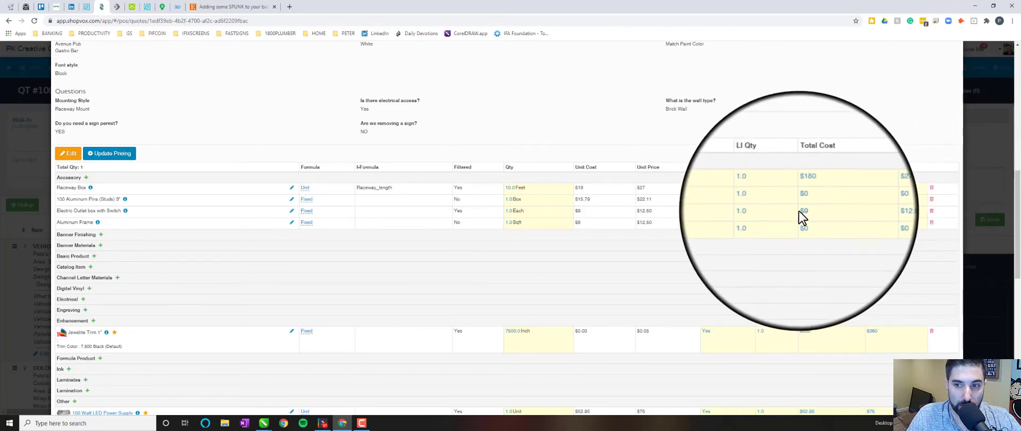
{"action": "scroll", "coordinate": [841, 227], "scroll_direction": "down", "scroll_amount": 1}
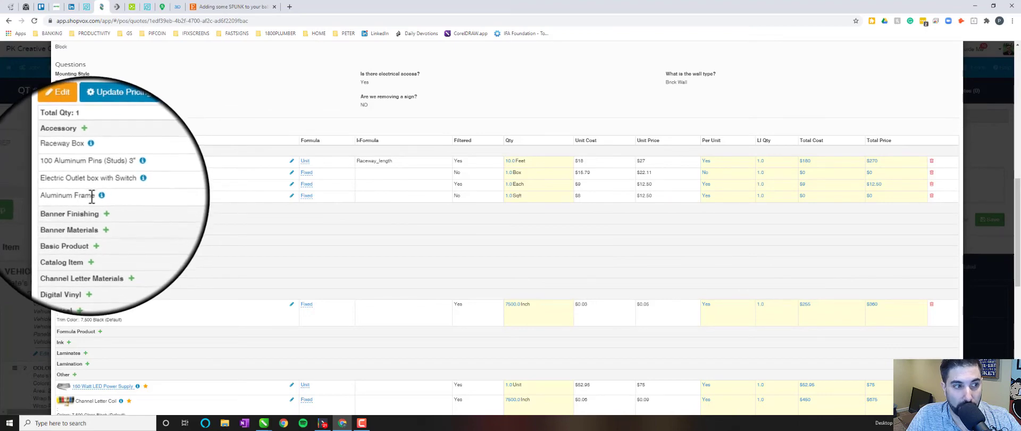
{"action": "scroll", "coordinate": [504, 279], "scroll_direction": "down", "scroll_amount": 1}
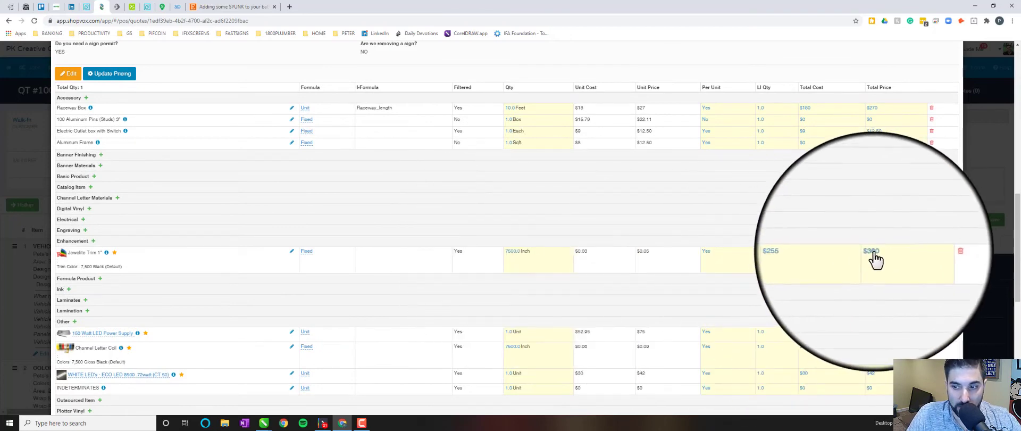
Set the quantity of the WHITE LED's - ECO LED 6500 .72watt (CT 50) material to 3 units.
{"action": "scroll", "coordinate": [847, 266], "scroll_direction": "down", "scroll_amount": 2}
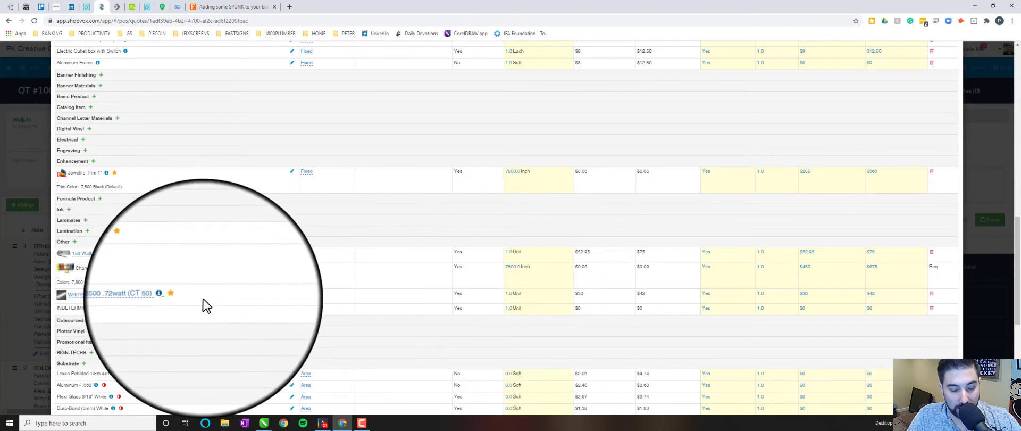
{"action": "left_click", "coordinate": [511, 294]}
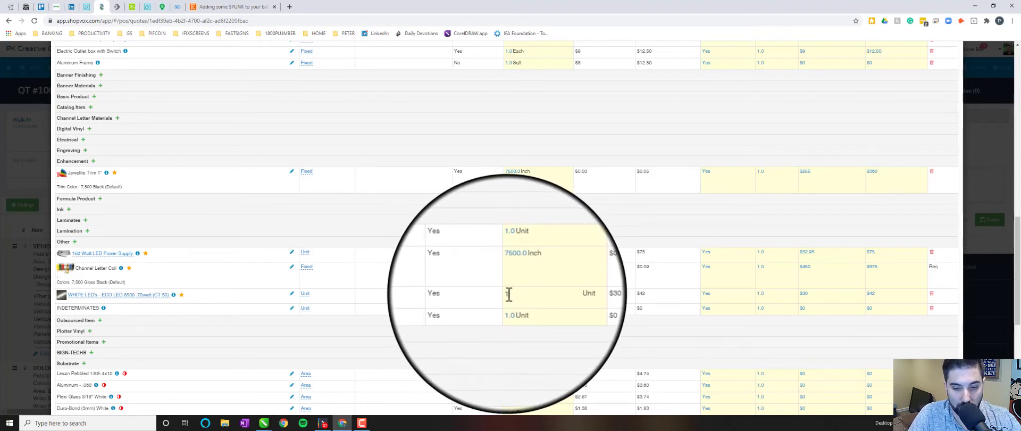
{"action": "key", "text": "Return"}
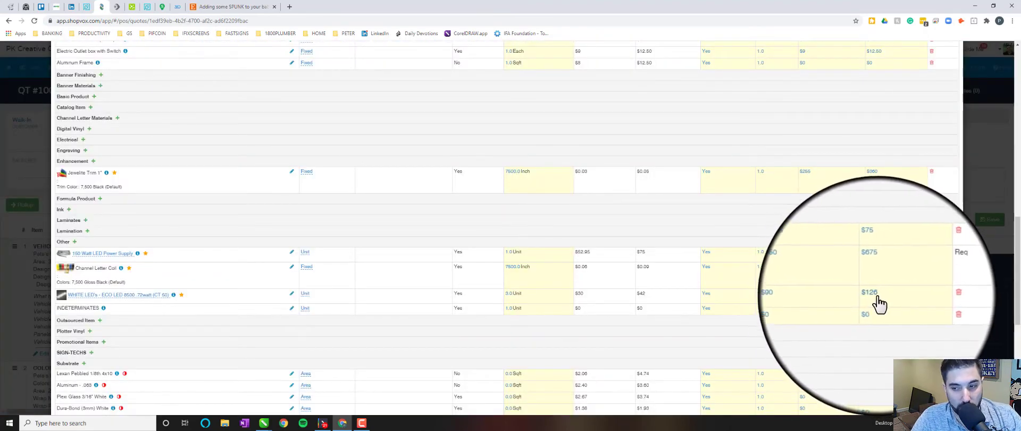
Check the WHITE LED's unit price and look over the Substrate materials.
{"action": "left_click", "coordinate": [649, 294]}
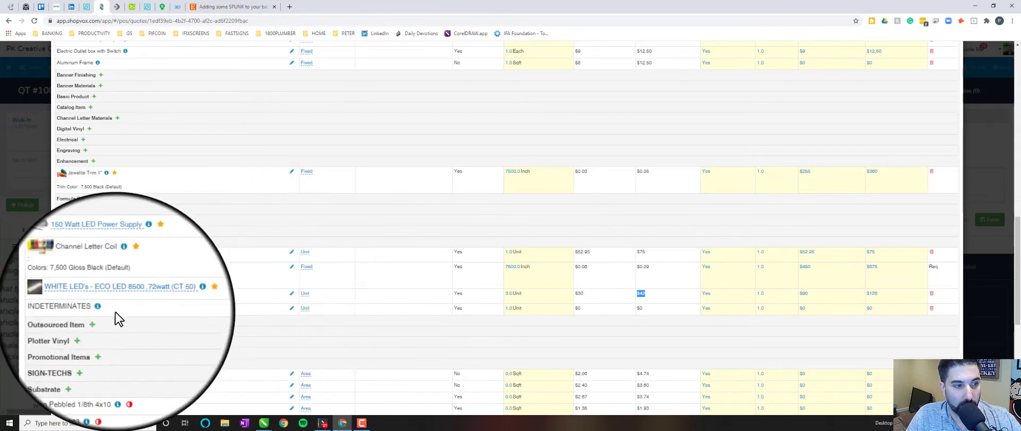
{"action": "scroll", "coordinate": [469, 321], "scroll_direction": "down", "scroll_amount": 3}
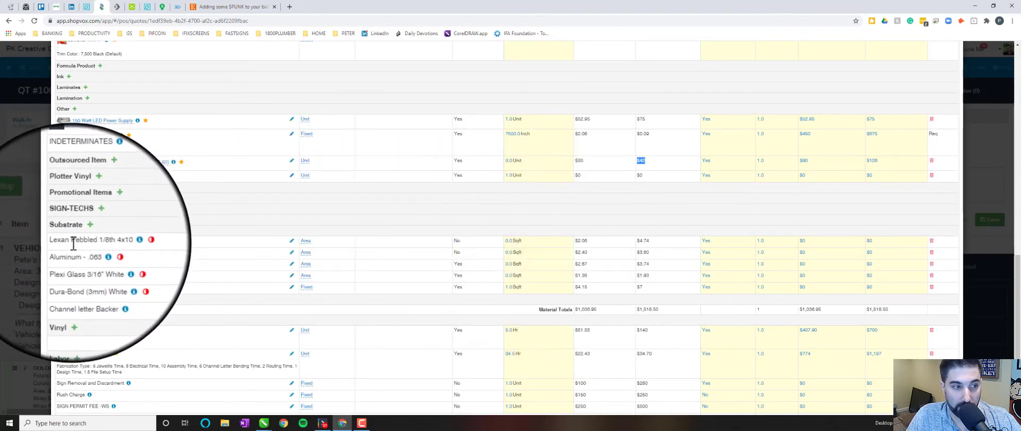
{"action": "left_click_drag", "start_coordinate": [113, 252], "coordinate": [346, 276]}
{"action": "left_click", "coordinate": [511, 236]}
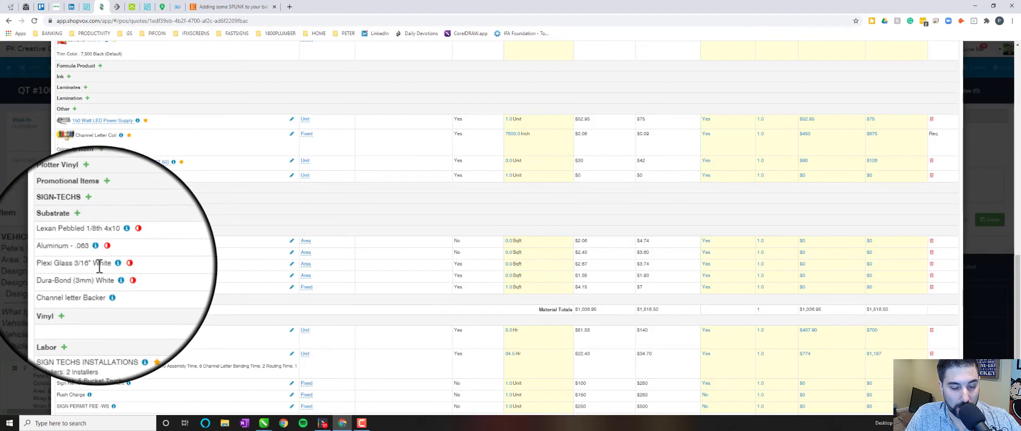
{"action": "left_click", "coordinate": [535, 271]}
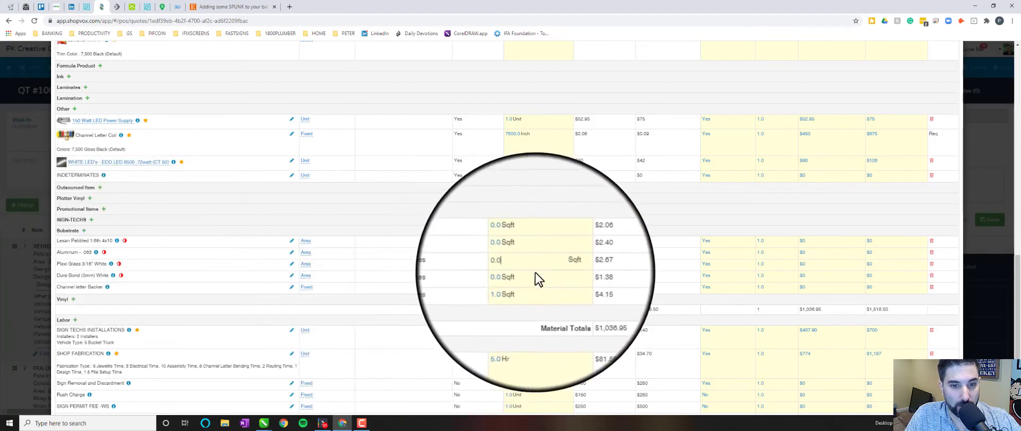
{"action": "key", "text": "Escape"}
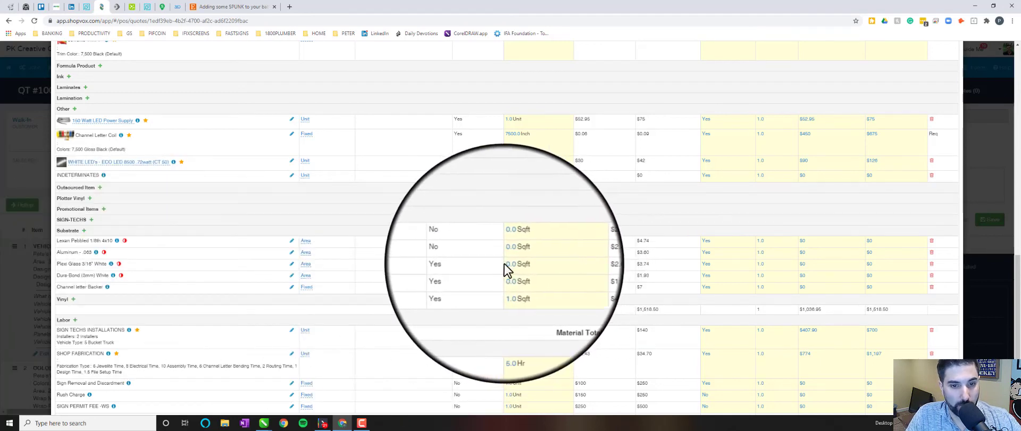
{"action": "left_click", "coordinate": [508, 265]}
{"action": "left_click", "coordinate": [501, 263]}
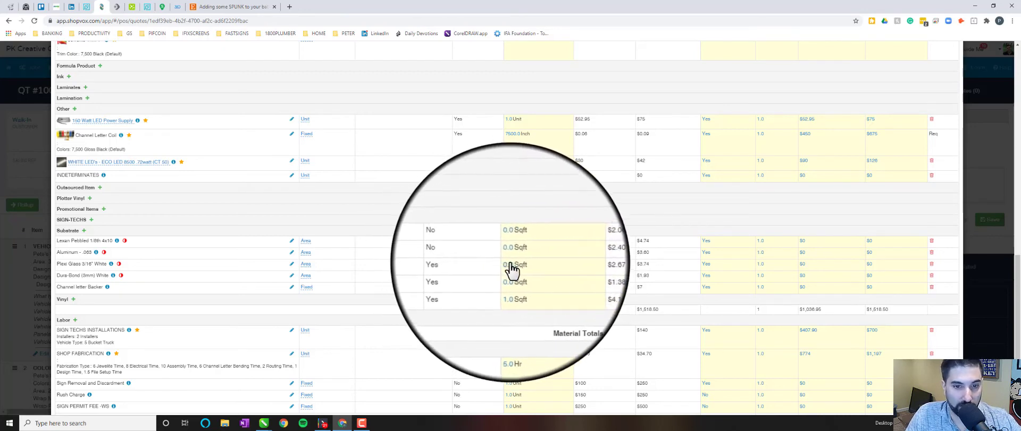
{"action": "left_click", "coordinate": [509, 263]}
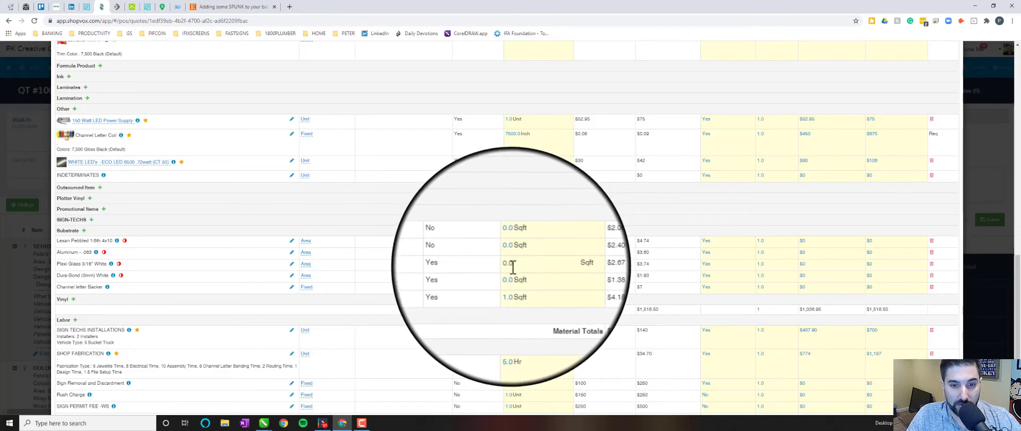
{"action": "left_click_drag", "start_coordinate": [515, 265], "coordinate": [503, 265]}
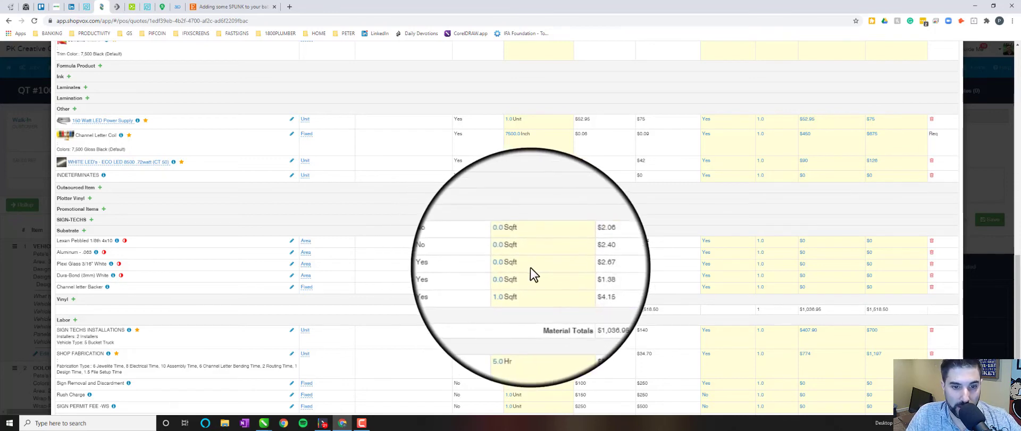
Set the quantity of the Plexi Glass 3/16" White substrate to 32 Sqft.
{"action": "left_click", "coordinate": [511, 265]}
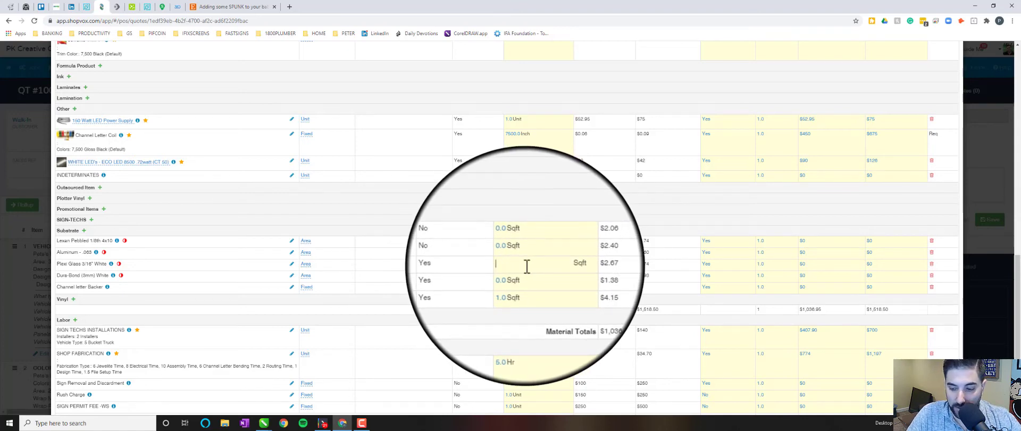
{"action": "type", "text": "32"}
{"action": "key", "text": "Return"}
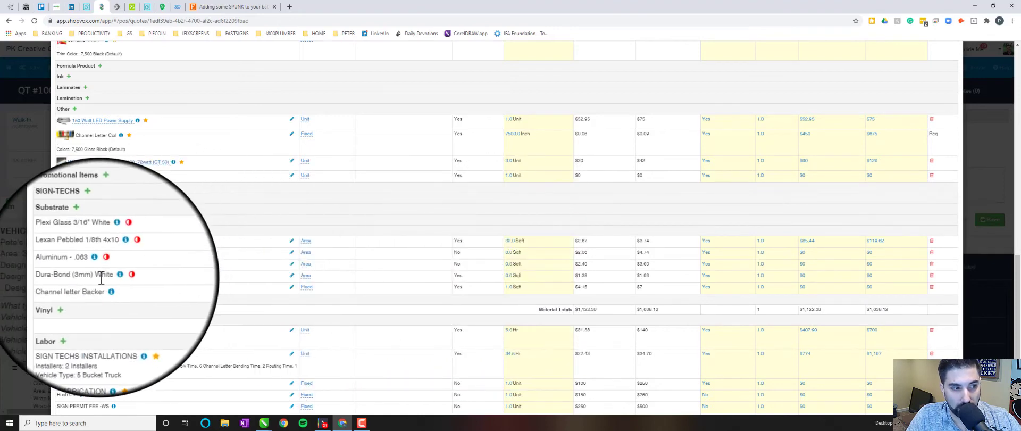
Set the quantity of the Dura-Bond (3mm) White substrate to 64 Sqft.
{"action": "left_click", "coordinate": [509, 275]}
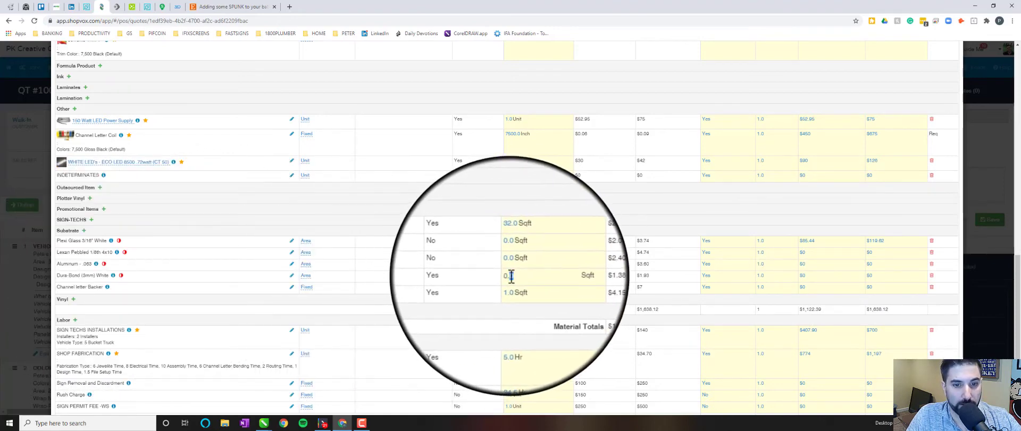
{"action": "left_click_drag", "start_coordinate": [511, 275], "coordinate": [537, 279]}
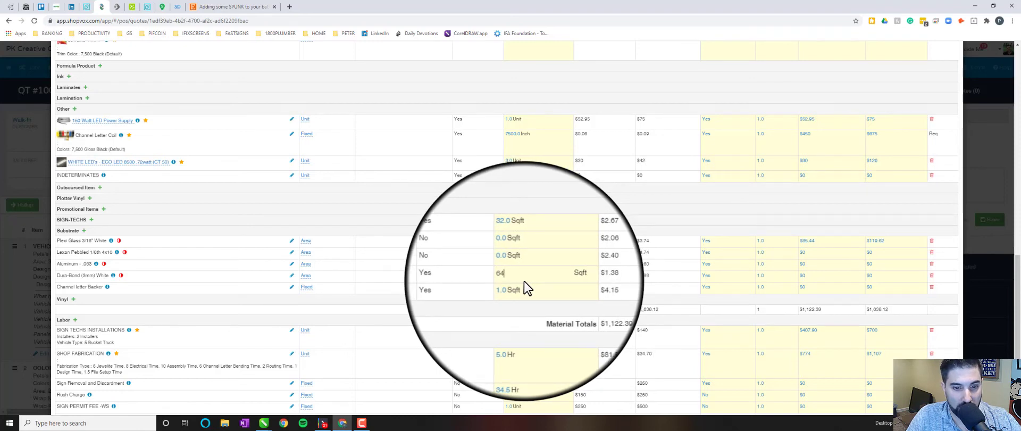
{"action": "key", "text": "Return"}
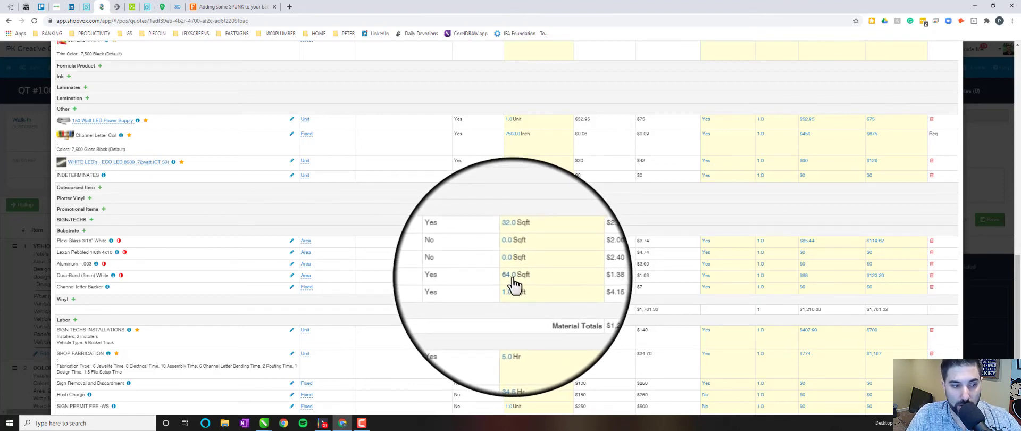
Review the unit prices of the Sign Removal and Discardment, Rush Charge and SIGN PERMIT FEE -WS labor lines.
{"action": "scroll", "coordinate": [514, 281], "scroll_direction": "down", "scroll_amount": 1}
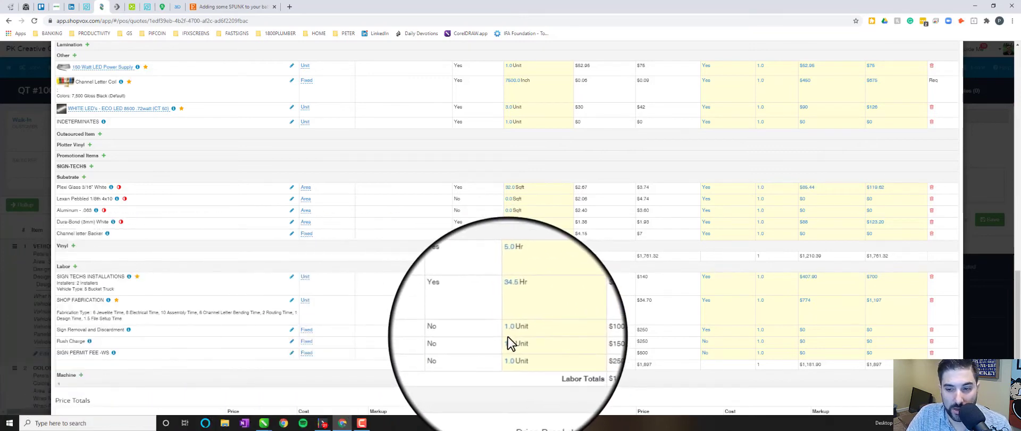
{"action": "left_click_drag", "start_coordinate": [640, 329], "coordinate": [651, 331]}
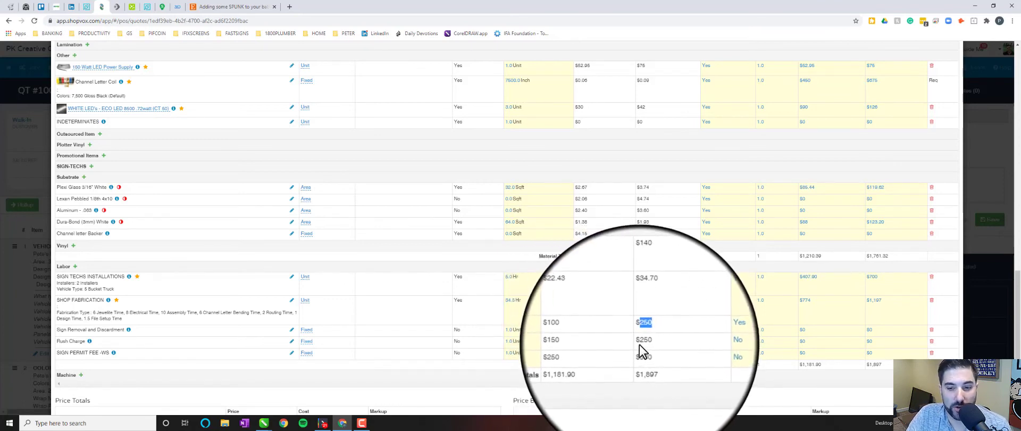
{"action": "left_click_drag", "start_coordinate": [642, 339], "coordinate": [650, 340]}
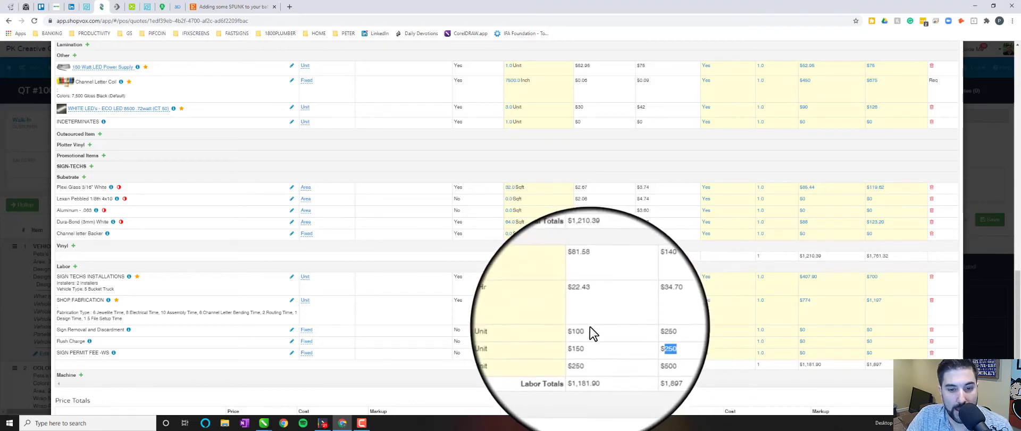
{"action": "scroll", "coordinate": [590, 326], "scroll_direction": "down", "scroll_amount": 2}
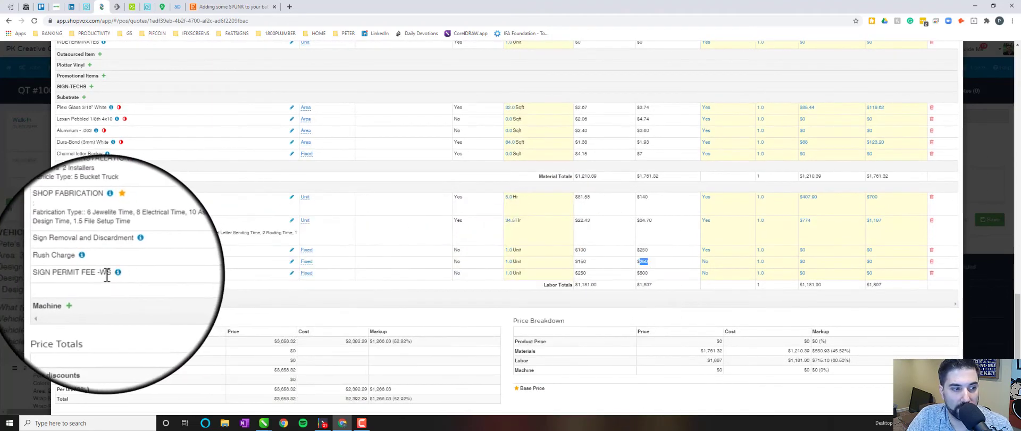
{"action": "double_click", "coordinate": [648, 274]}
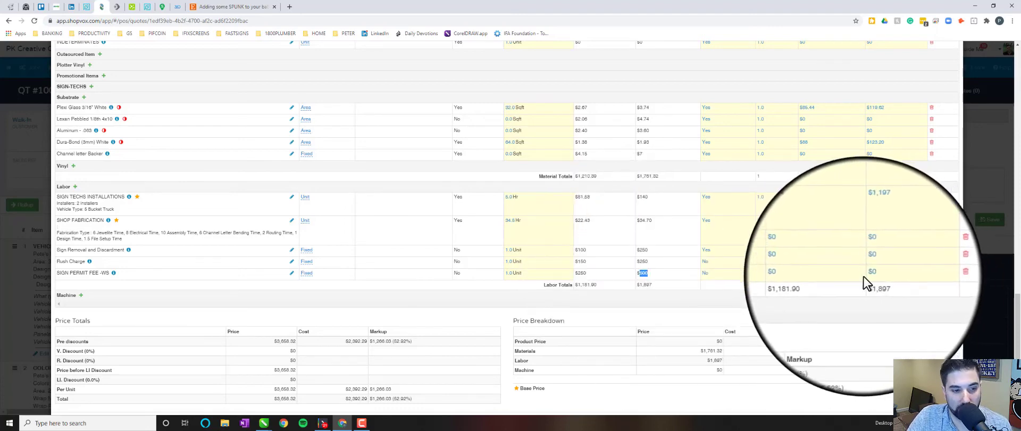
{"action": "scroll", "coordinate": [607, 317], "scroll_direction": "down", "scroll_amount": 1}
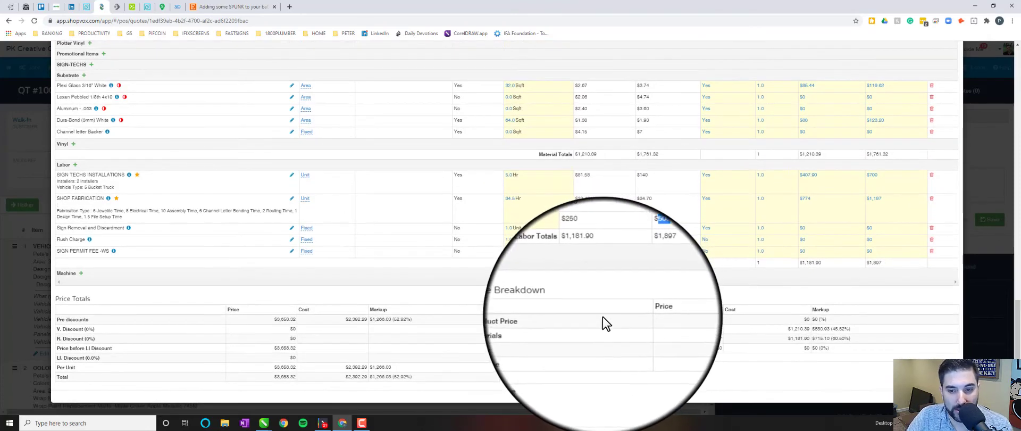
Calculate 7% of the 1761.32 materials price in the Windows Calculator, and close the calculator.
{"action": "double_click", "coordinate": [721, 330]}
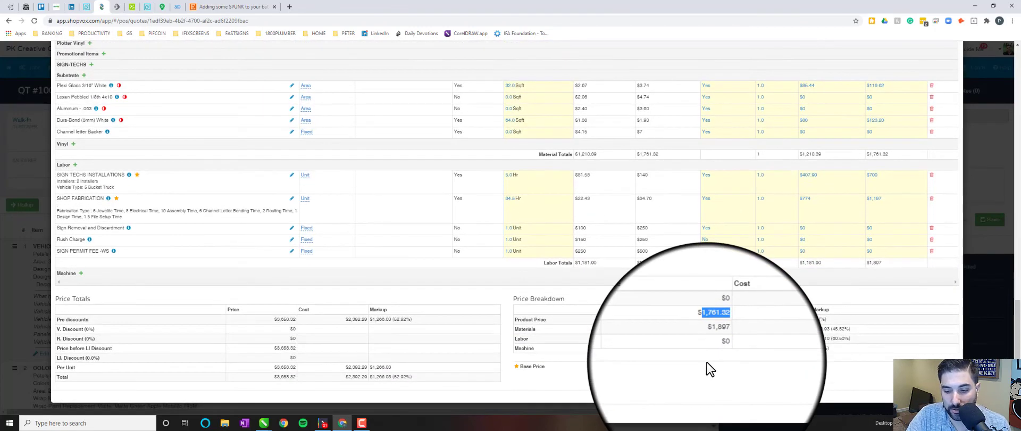
{"action": "key", "text": "XF86Calculator"}
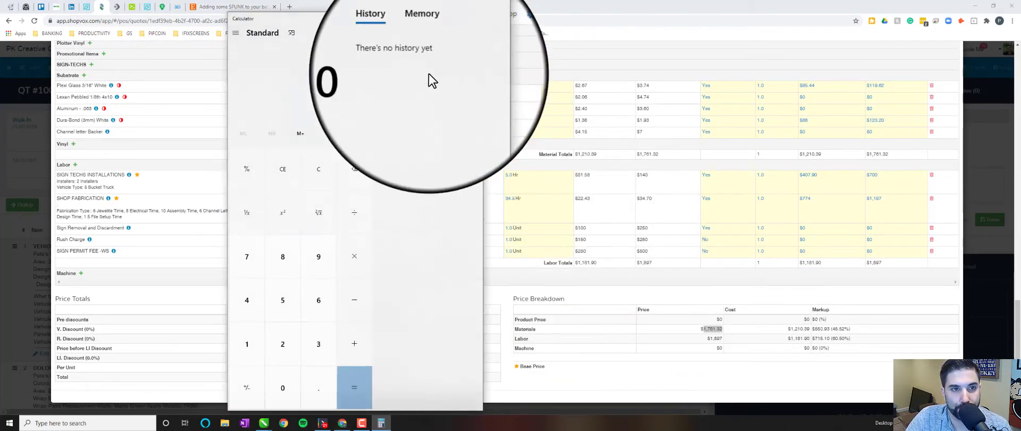
{"action": "left_click_drag", "start_coordinate": [350, 23], "coordinate": [385, 24]}
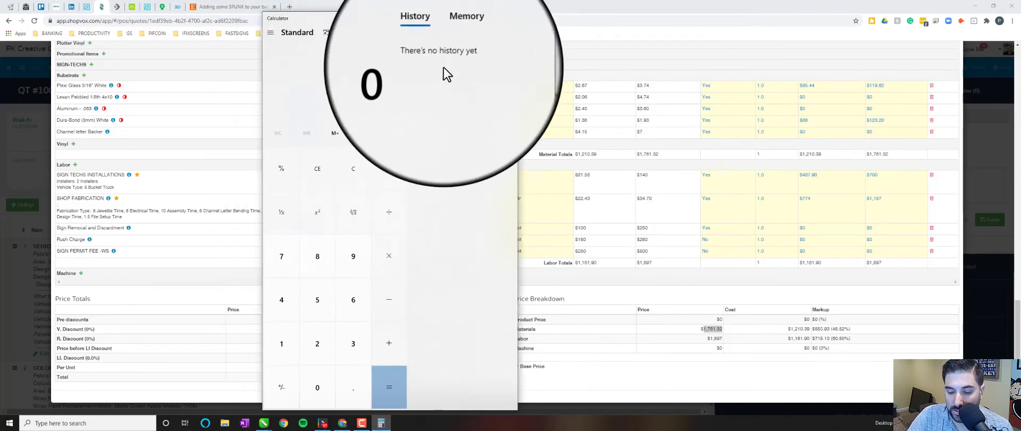
{"action": "type", "text": "1761.32"}
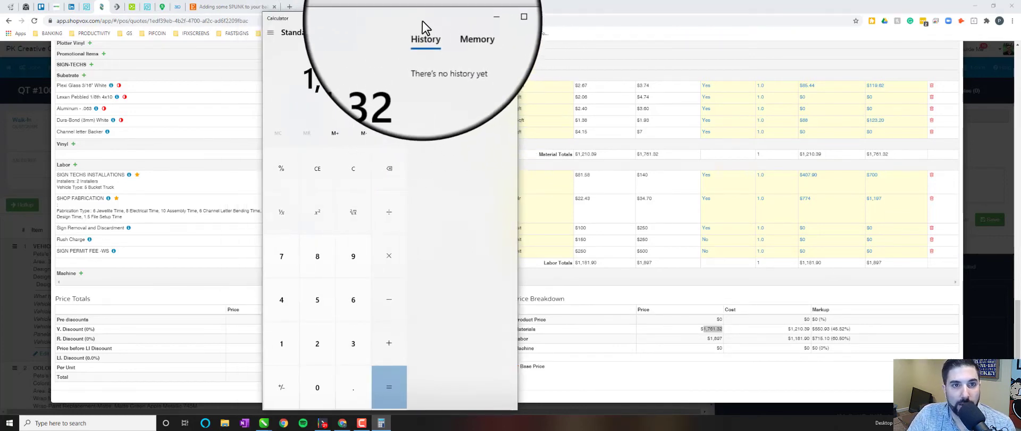
{"action": "left_click_drag", "start_coordinate": [422, 21], "coordinate": [708, 46]}
{"action": "scroll", "coordinate": [434, 164], "scroll_direction": "up", "scroll_amount": 5}
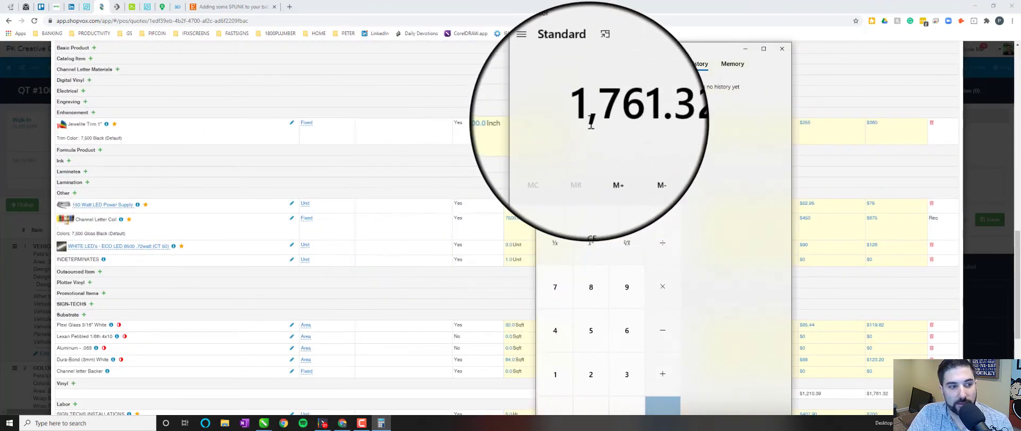
{"action": "left_click_drag", "start_coordinate": [643, 61], "coordinate": [804, 42]}
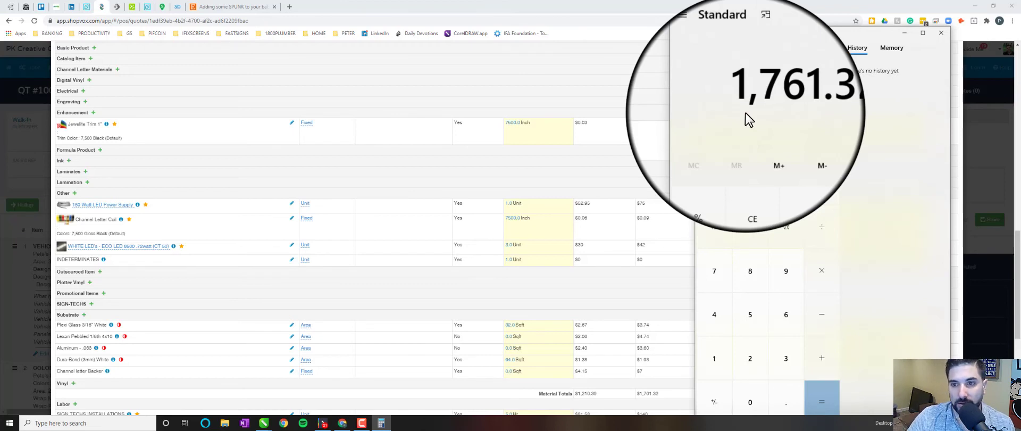
{"action": "type", "text": "7"}
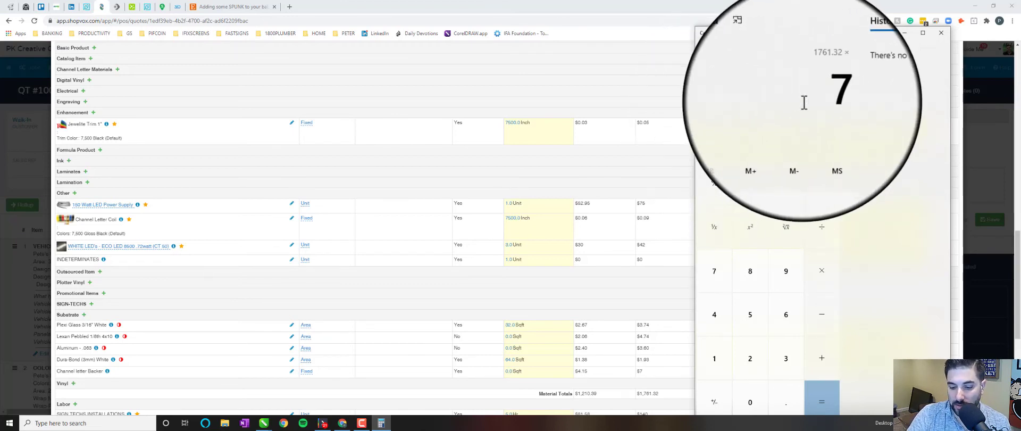
{"action": "key", "text": "Return"}
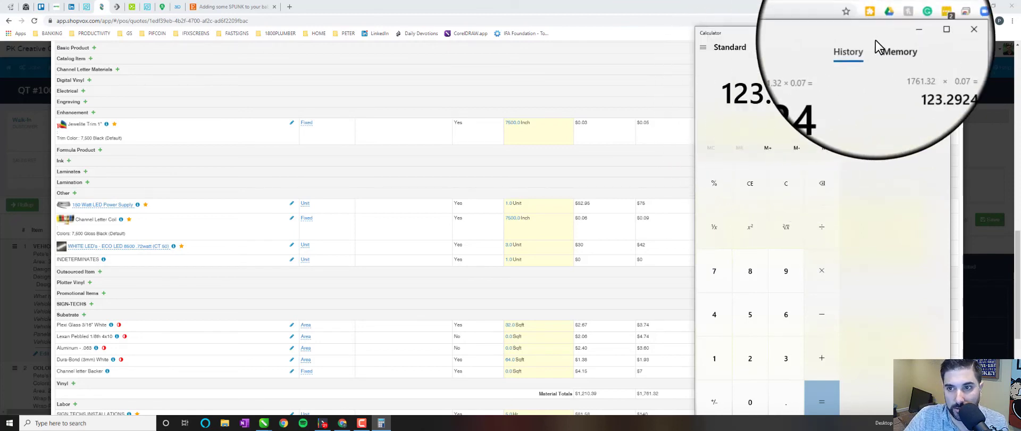
{"action": "left_click", "coordinate": [940, 33]}
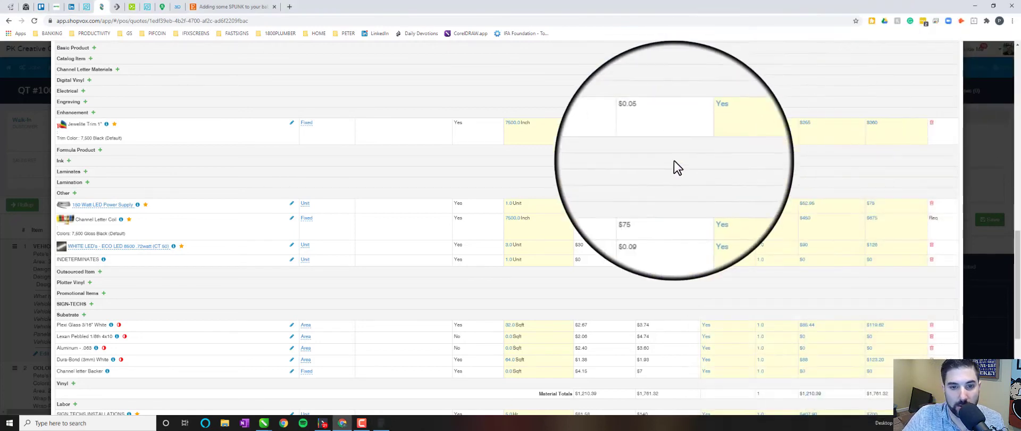
Set the total cost of the INDETERMINATES material line to $123.79.
{"action": "double_click", "coordinate": [803, 260]}
{"action": "type", "text": "123"}
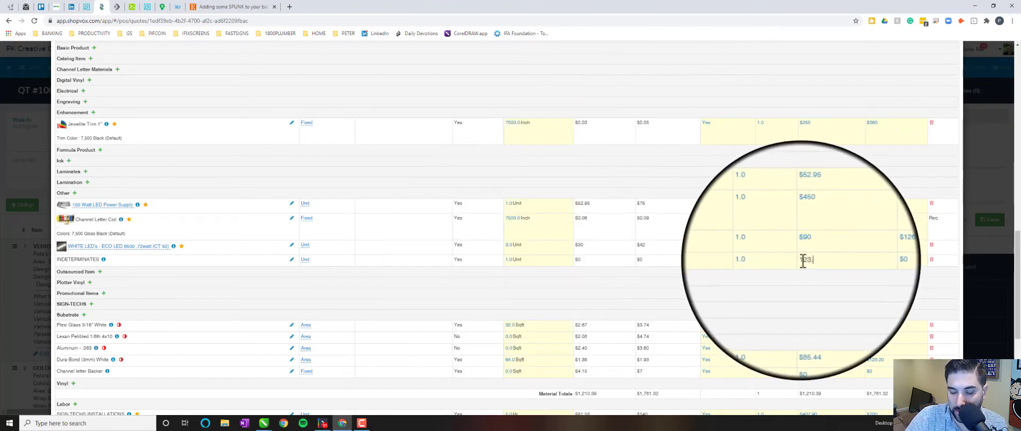
{"action": "type", "text": ".79"}
{"action": "key", "text": "Return"}
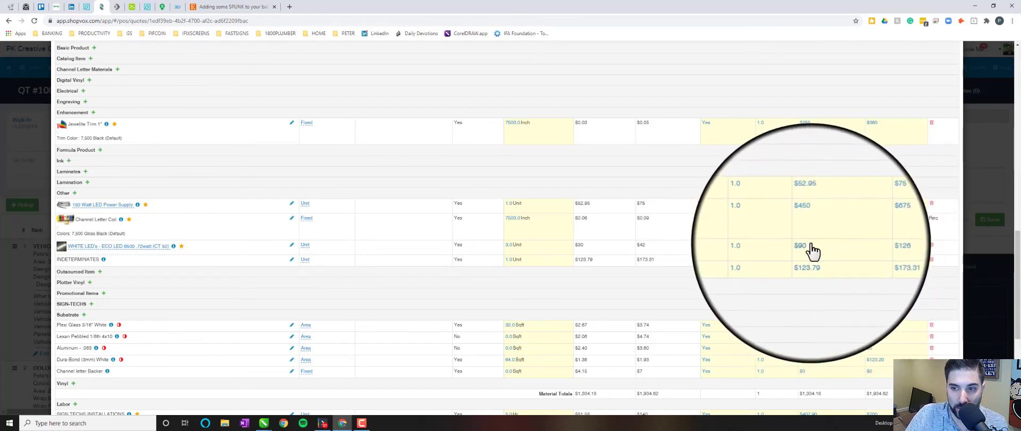
Review the item's material and labor lines and examine the pre-discount cost and markup in Price Totals.
{"action": "scroll", "coordinate": [810, 246], "scroll_direction": "up", "scroll_amount": 5}
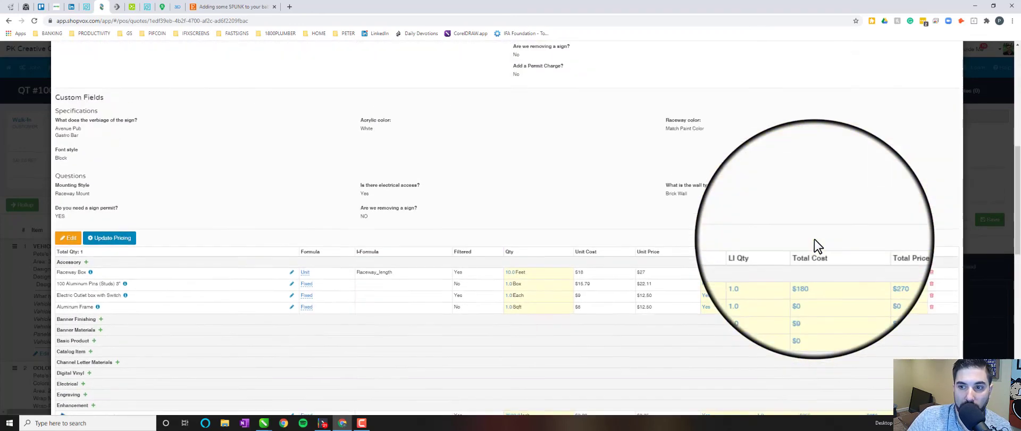
{"action": "scroll", "coordinate": [816, 245], "scroll_direction": "down", "scroll_amount": 3}
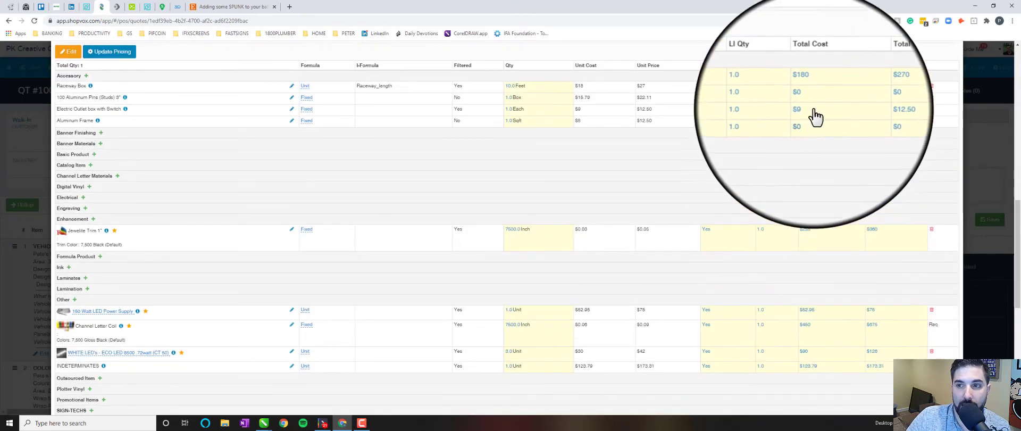
{"action": "scroll", "coordinate": [695, 218], "scroll_direction": "down", "scroll_amount": 6}
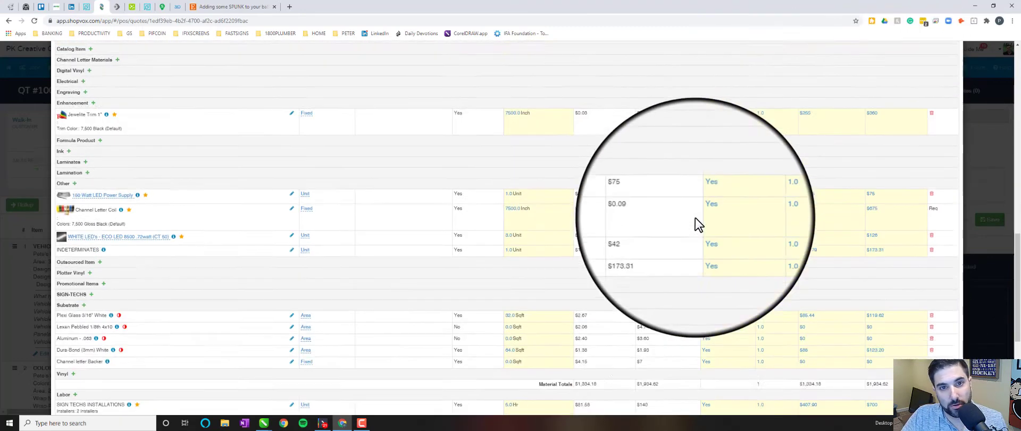
{"action": "scroll", "coordinate": [696, 217], "scroll_direction": "down", "scroll_amount": 1}
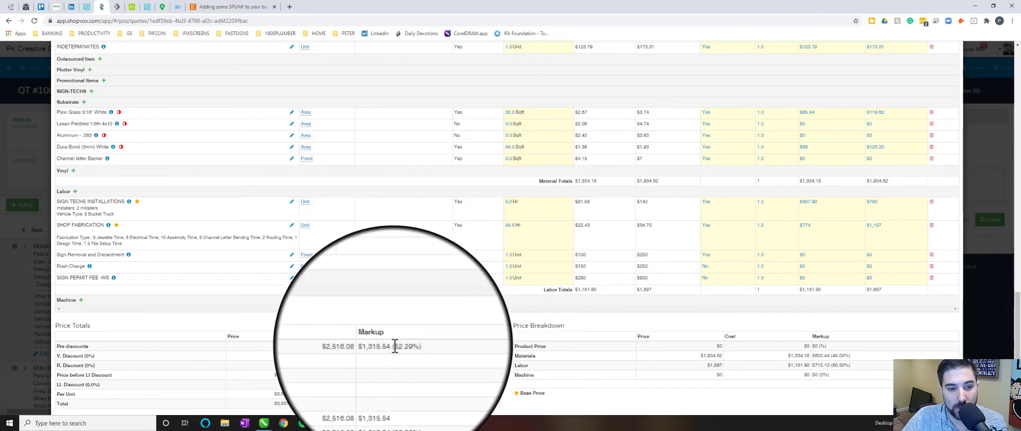
{"action": "left_click_drag", "start_coordinate": [395, 347], "coordinate": [414, 347]}
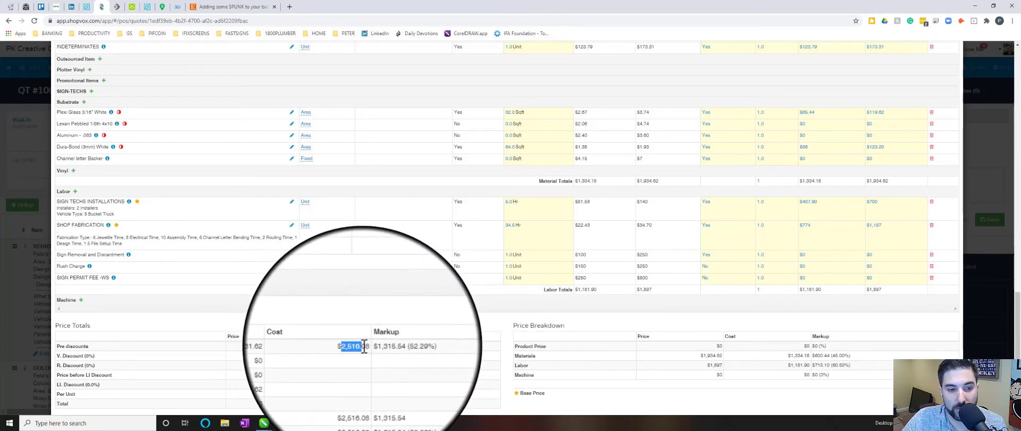
Examine the channel letters item's pre-discount price, cost and price breakdown, and close its pricing details.
{"action": "left_click_drag", "start_coordinate": [278, 346], "coordinate": [297, 347]}
{"action": "scroll", "coordinate": [373, 372], "scroll_direction": "down", "scroll_amount": 1}
{"action": "scroll", "coordinate": [373, 380], "scroll_direction": "down", "scroll_amount": 1}
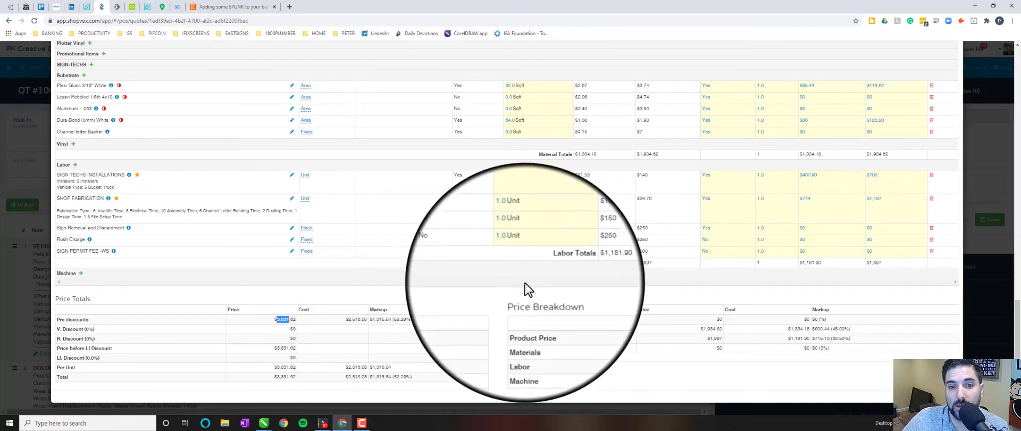
{"action": "scroll", "coordinate": [130, 225], "scroll_direction": "up", "scroll_amount": 3}
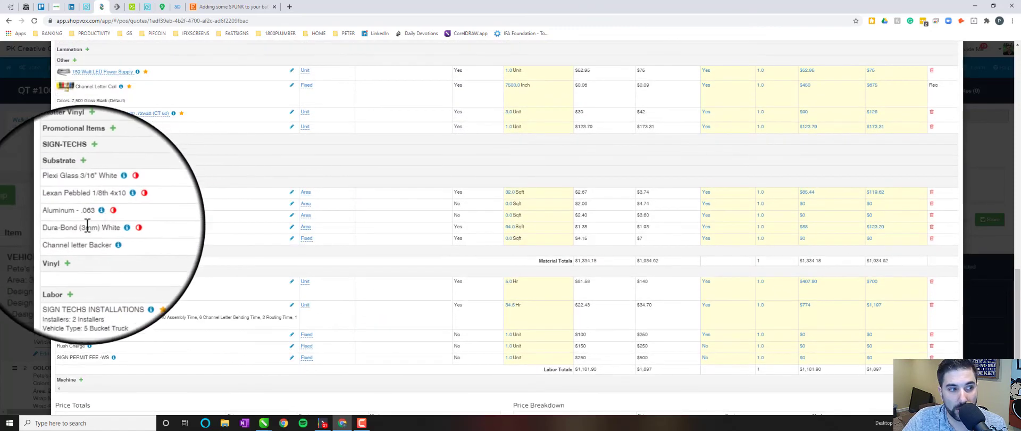
{"action": "scroll", "coordinate": [80, 272], "scroll_direction": "up", "scroll_amount": 4}
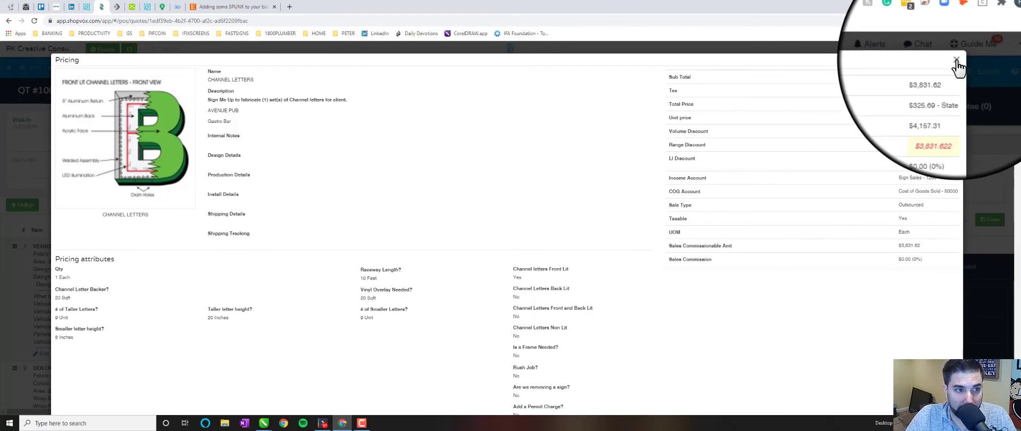
{"action": "left_click", "coordinate": [957, 65]}
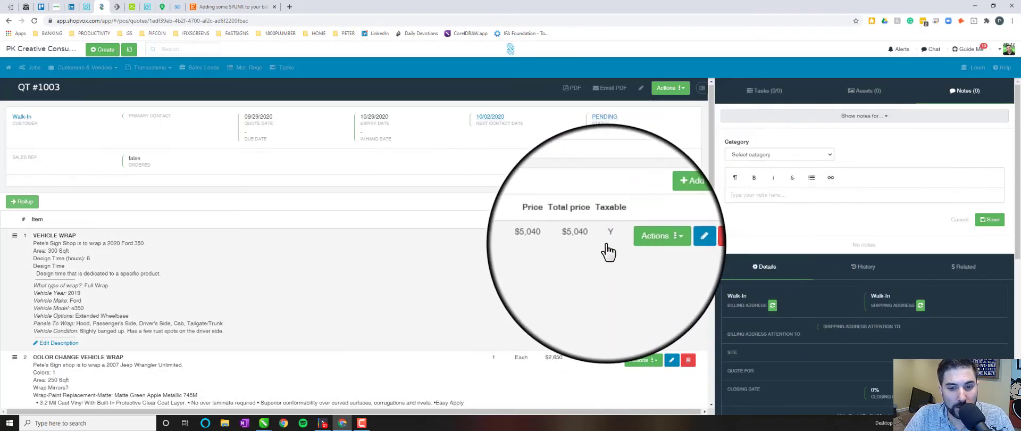
Review the CHANNEL LETTERS line item's description, fabrication times, specifications and questions in the quote, down to the quote totals.
{"action": "scroll", "coordinate": [608, 250], "scroll_direction": "down", "scroll_amount": 15}
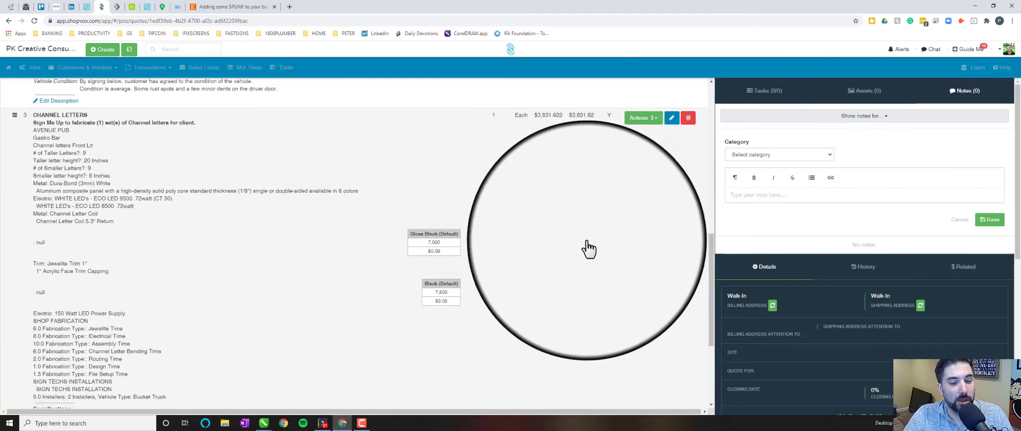
{"action": "scroll", "coordinate": [586, 250], "scroll_direction": "down", "scroll_amount": 2}
{"action": "scroll", "coordinate": [578, 256], "scroll_direction": "up", "scroll_amount": 3}
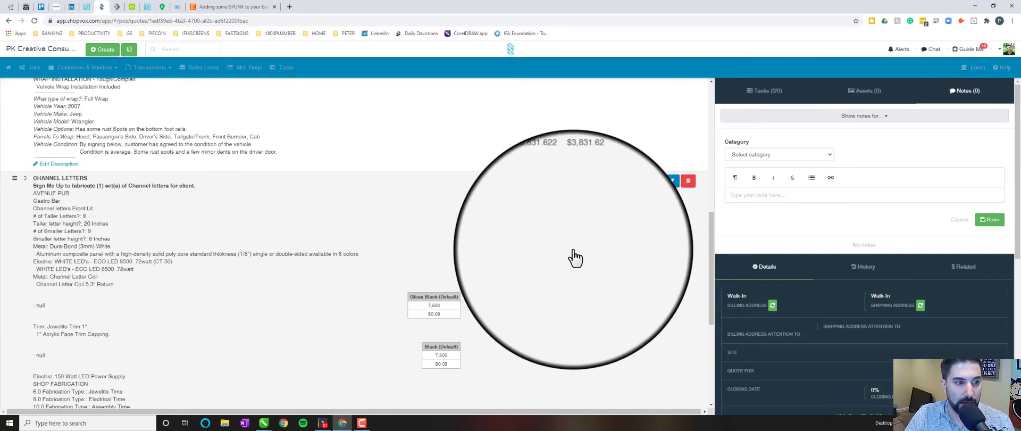
{"action": "scroll", "coordinate": [566, 260], "scroll_direction": "down", "scroll_amount": 1}
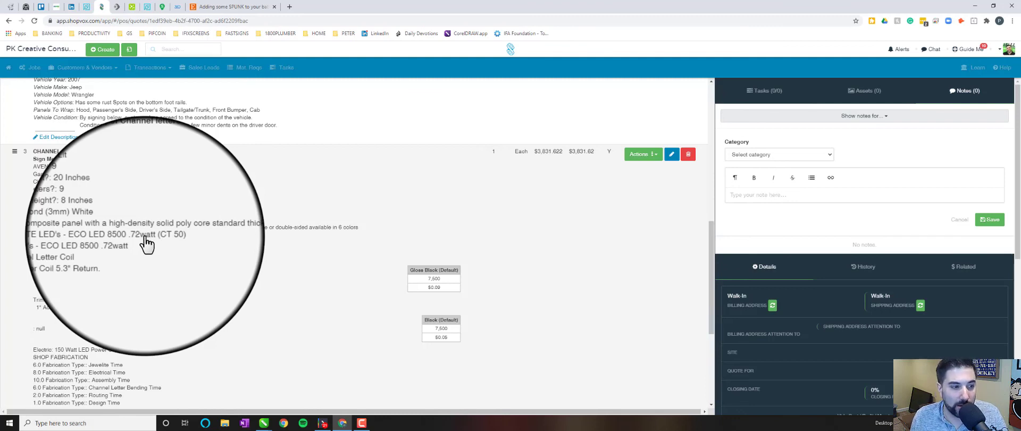
{"action": "scroll", "coordinate": [154, 244], "scroll_direction": "down", "scroll_amount": 3}
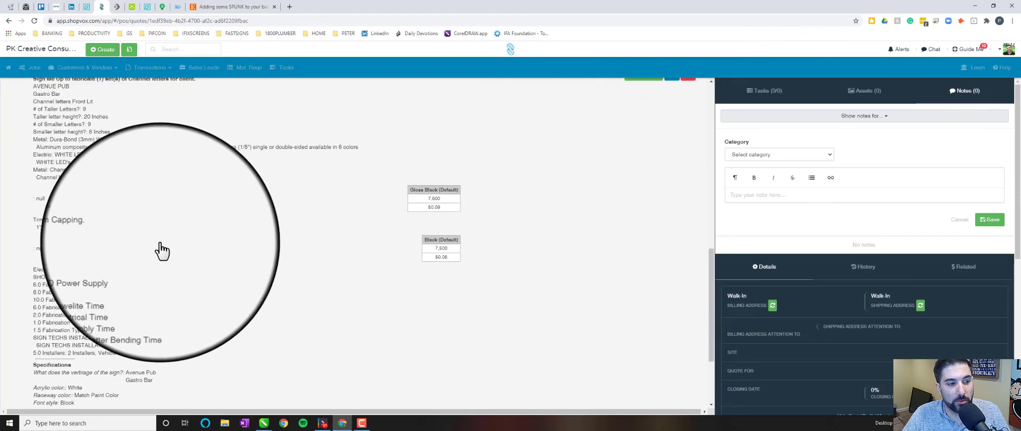
{"action": "scroll", "coordinate": [163, 250], "scroll_direction": "down", "scroll_amount": 1}
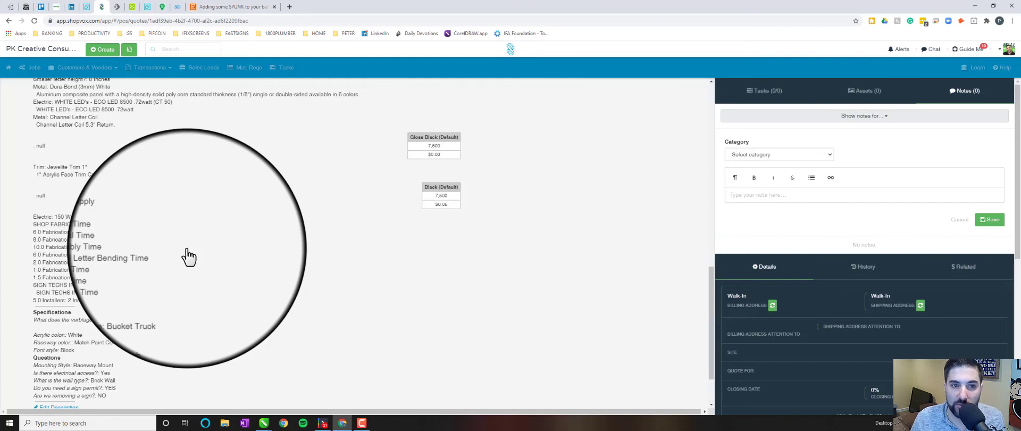
{"action": "scroll", "coordinate": [189, 257], "scroll_direction": "down", "scroll_amount": 2}
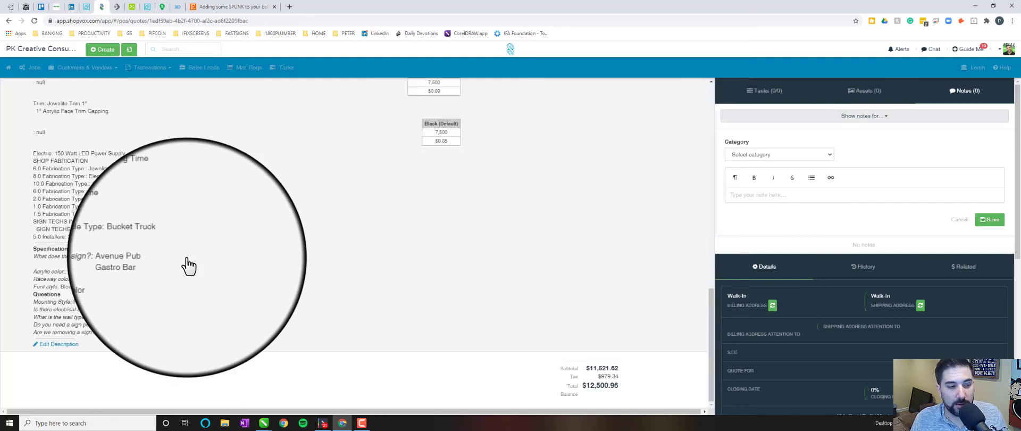